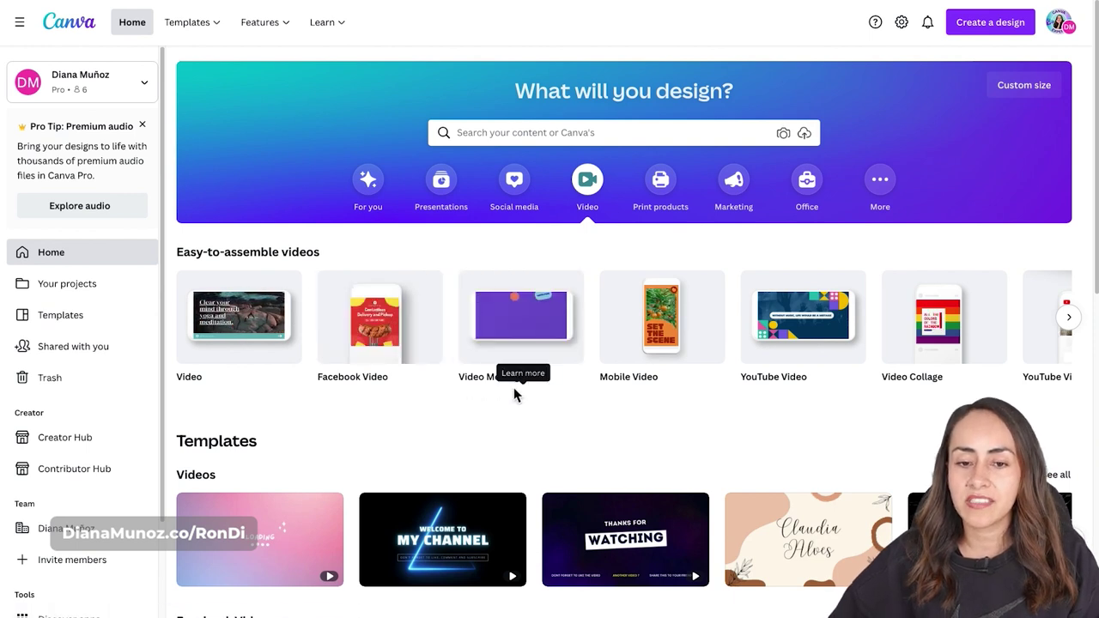
Check the Custom size units and dismiss them, then create a blank 1080 × 1080 px Facebook Video.
{"action": "mouse_move", "coordinate": [659, 326]}
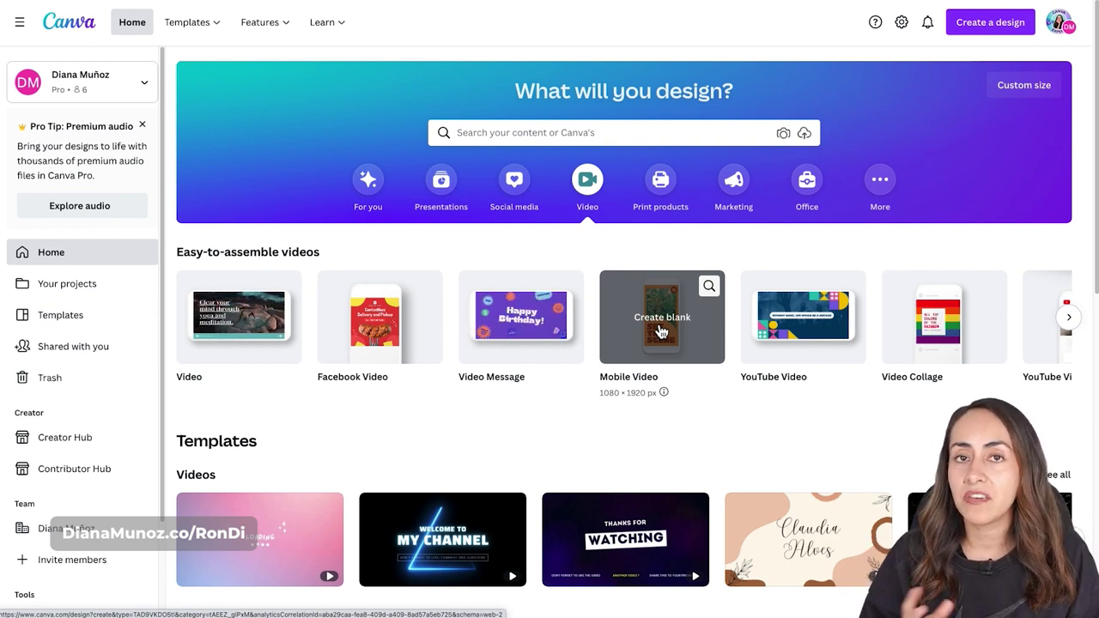
{"action": "left_click", "coordinate": [1027, 91]}
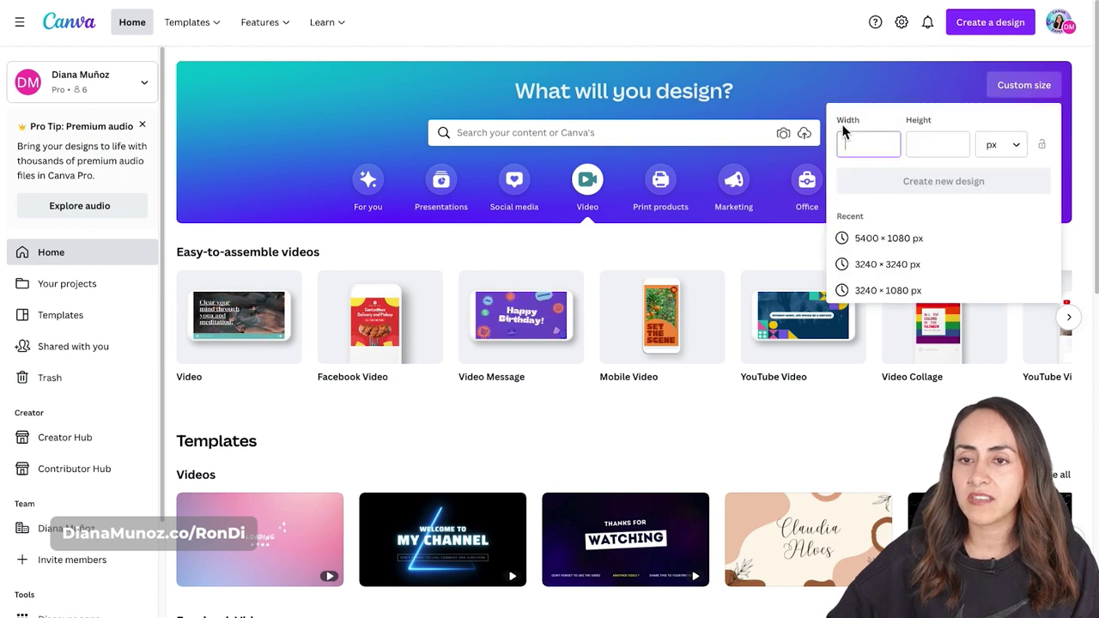
{"action": "left_click", "coordinate": [1017, 148]}
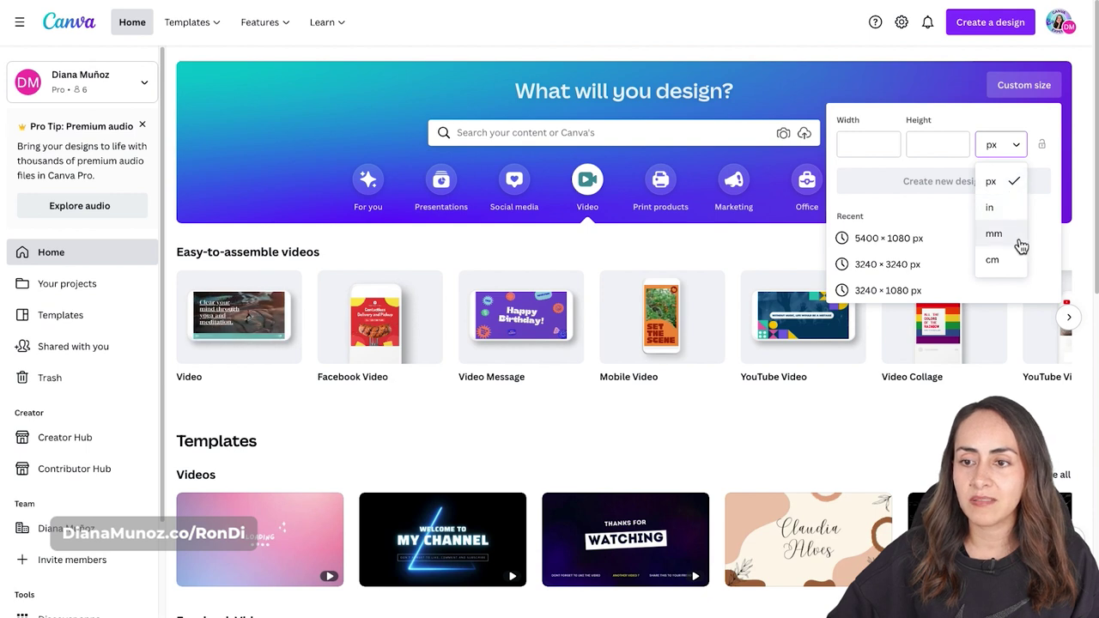
{"action": "left_click", "coordinate": [1080, 165]}
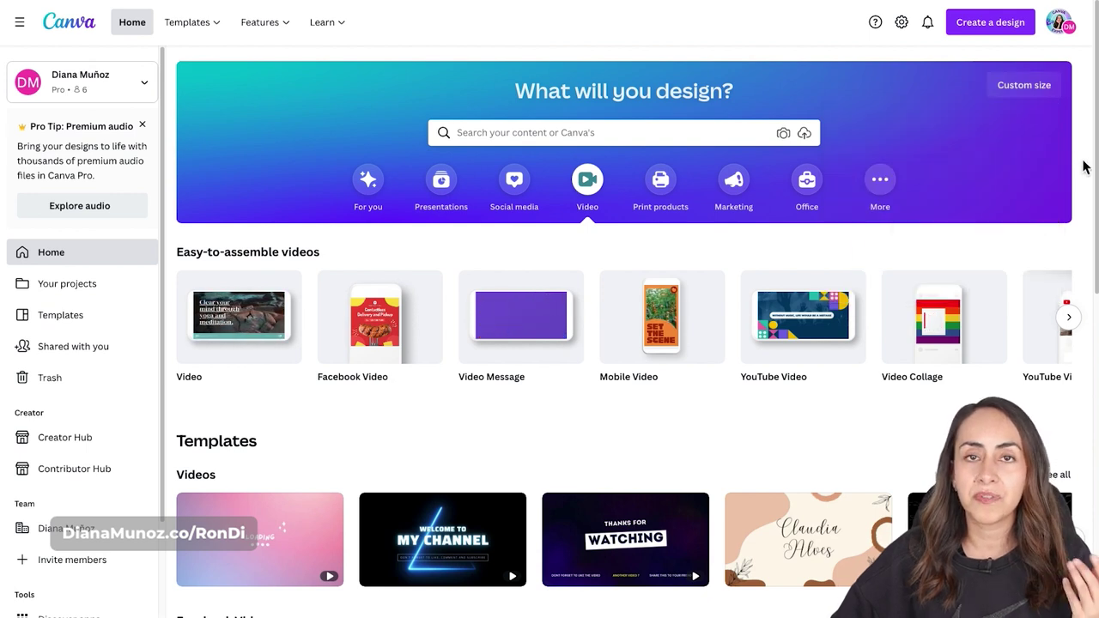
{"action": "mouse_move", "coordinate": [420, 369]}
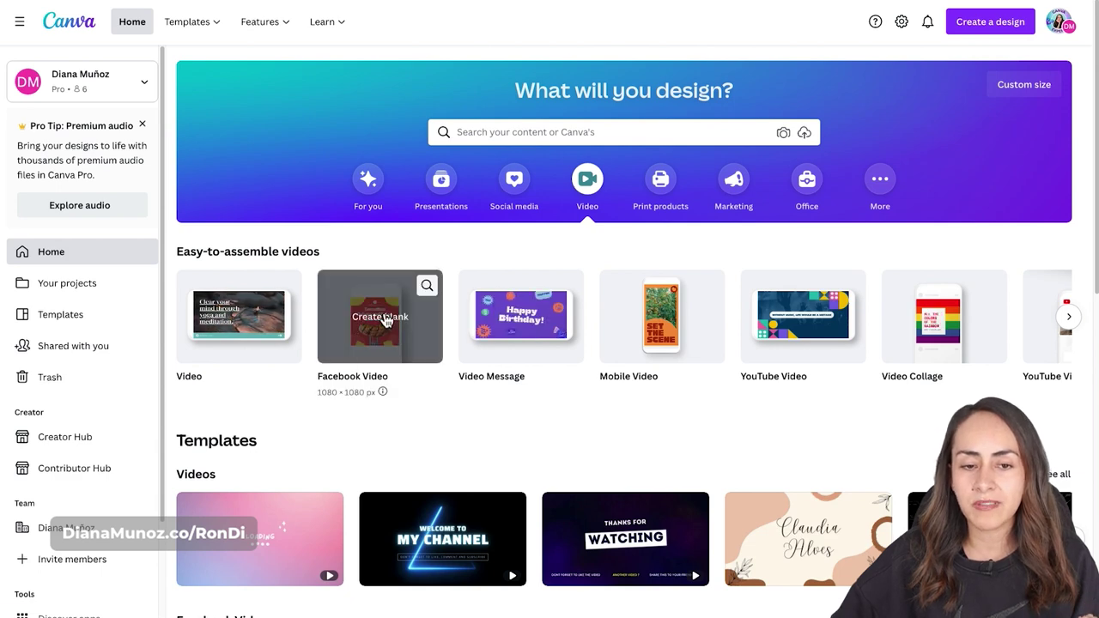
{"action": "left_click", "coordinate": [386, 321]}
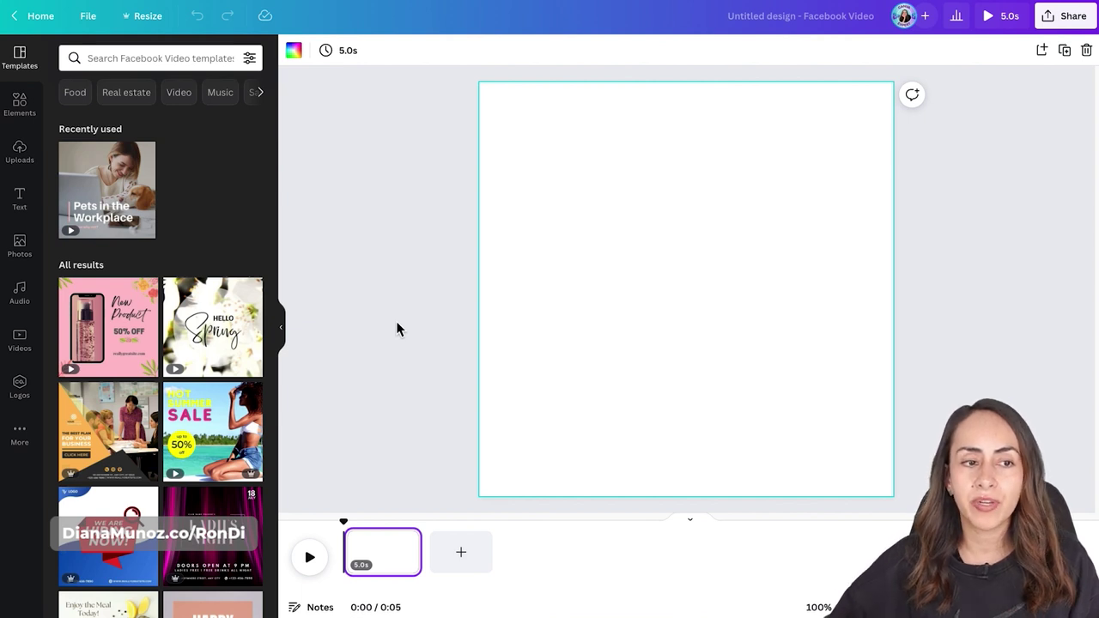
Add the 2:44 clip from Uploads > Videos to the page and hide the side panel.
{"action": "left_click", "coordinate": [37, 156]}
{"action": "left_click", "coordinate": [161, 160]}
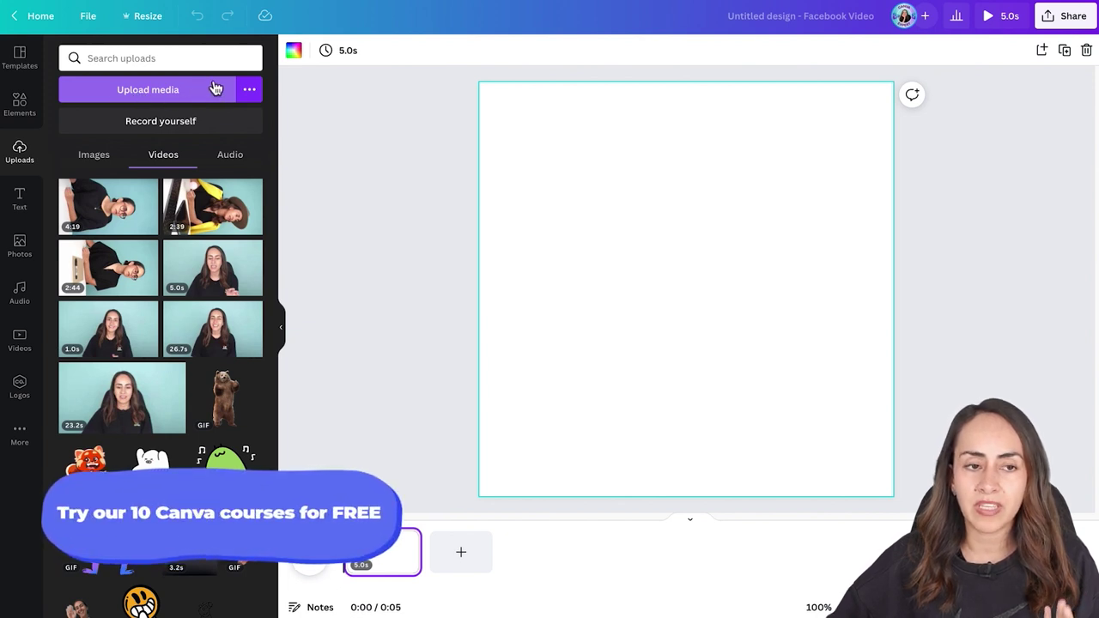
{"action": "left_click", "coordinate": [127, 273]}
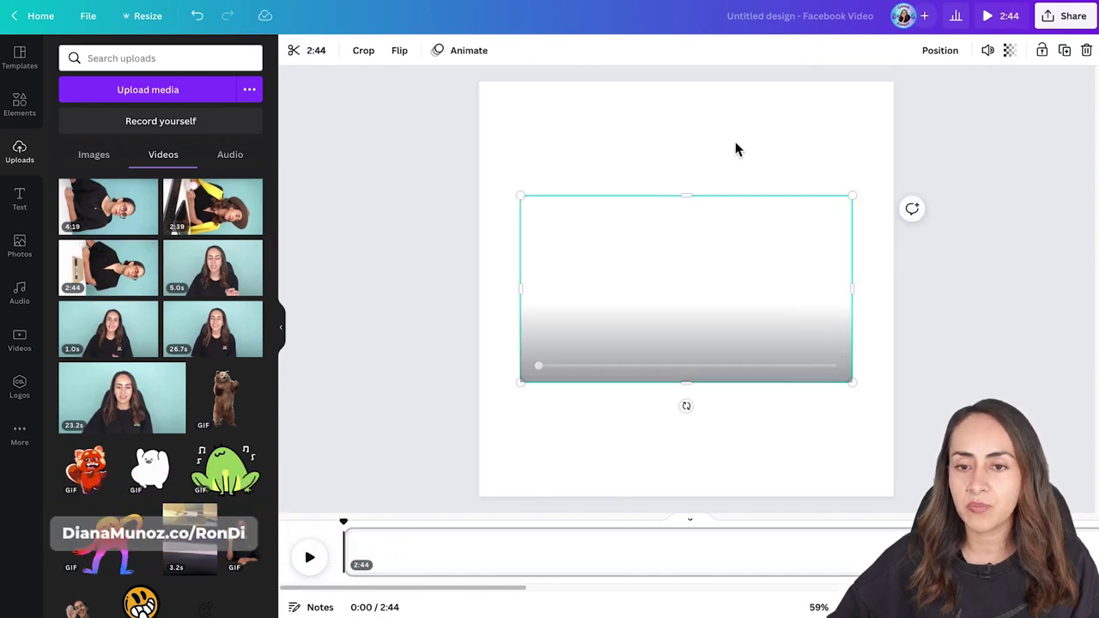
{"action": "left_click", "coordinate": [281, 326]}
Rotate the clip -90° upright, stretch it to fill the square page, and reposition it within the crop.
{"action": "left_click_drag", "start_coordinate": [567, 409], "coordinate": [780, 295]}
{"action": "left_click_drag", "start_coordinate": [473, 289], "coordinate": [361, 290]}
{"action": "left_click_drag", "start_coordinate": [566, 126], "coordinate": [560, 81]}
{"action": "left_click_drag", "start_coordinate": [569, 461], "coordinate": [572, 497]}
{"action": "double_click", "coordinate": [560, 249]}
{"action": "left_click_drag", "start_coordinate": [627, 170], "coordinate": [625, 370]}
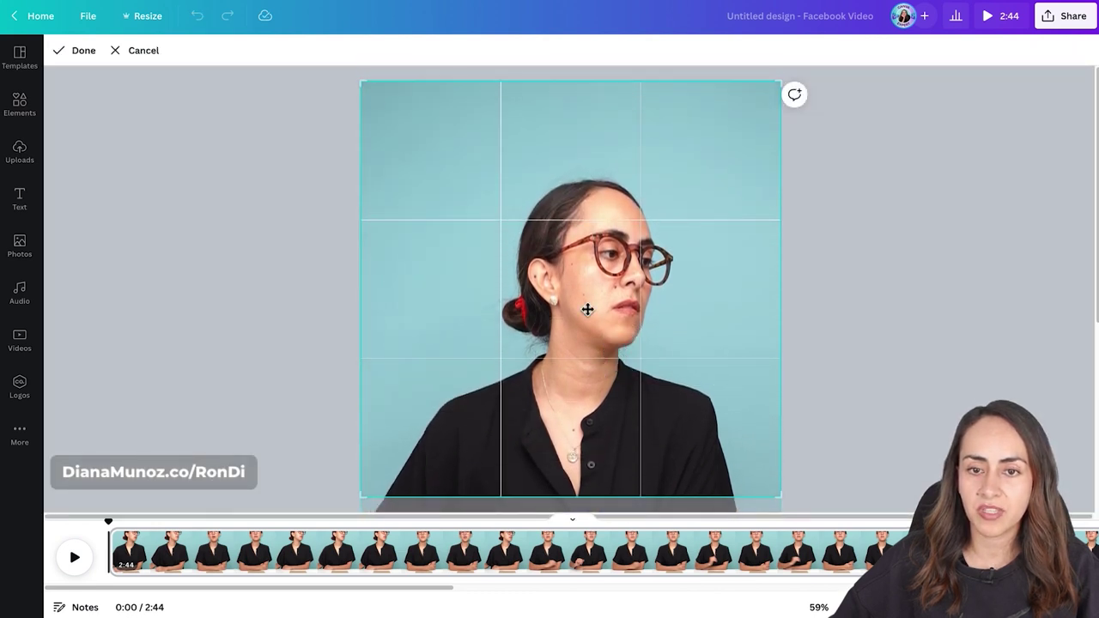
Finish the crop, scrub the video, and trim the clip's beginning to shorten it to 1:08.
{"action": "left_click", "coordinate": [76, 61]}
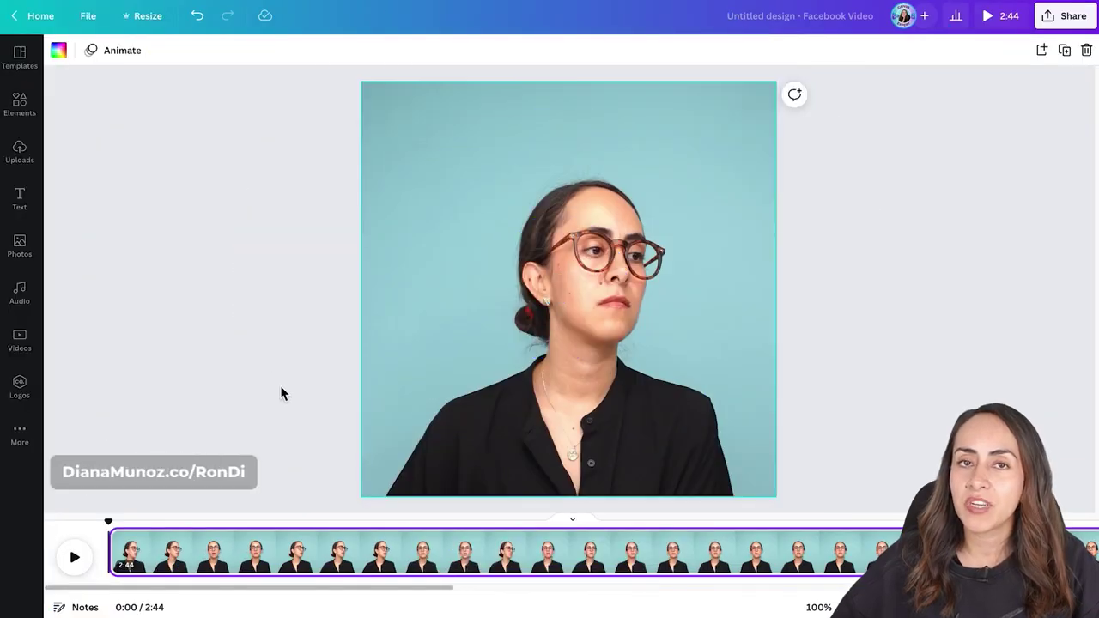
{"action": "left_click_drag", "start_coordinate": [117, 527], "coordinate": [1045, 536]}
{"action": "left_click_drag", "start_coordinate": [634, 557], "coordinate": [49, 559]}
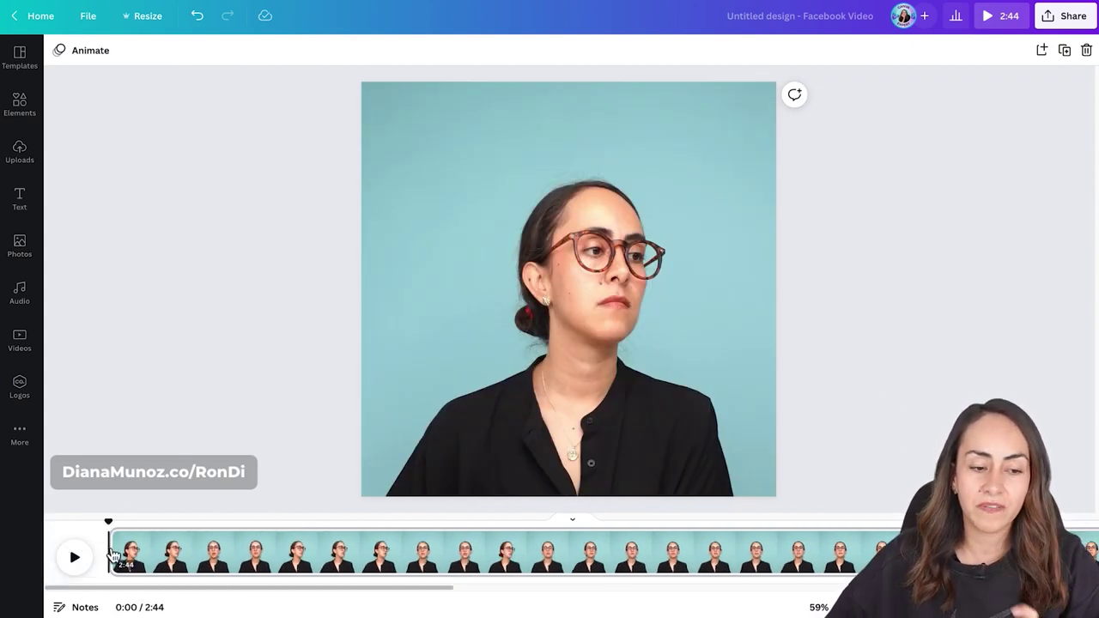
{"action": "left_click_drag", "start_coordinate": [125, 550], "coordinate": [1074, 550]}
{"action": "left_click_drag", "start_coordinate": [137, 569], "coordinate": [783, 571]}
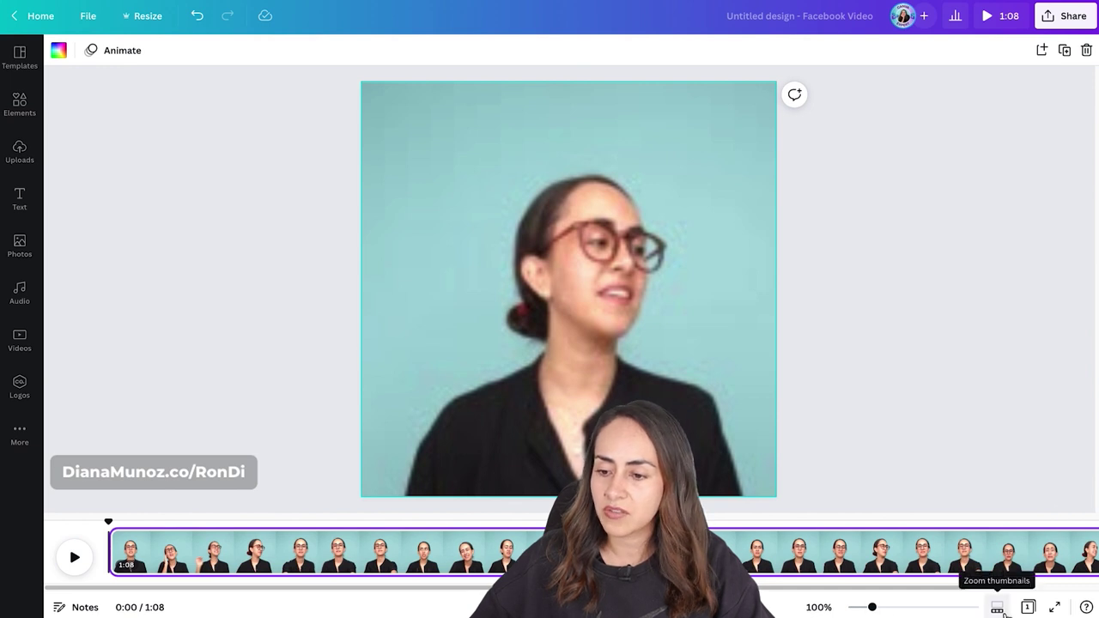
{"action": "left_click_drag", "start_coordinate": [872, 607], "coordinate": [862, 608]}
Trim the clip to 58.4s, then down to its last 3.3 seconds, and play it back.
{"action": "left_click_drag", "start_coordinate": [788, 541], "coordinate": [704, 559]}
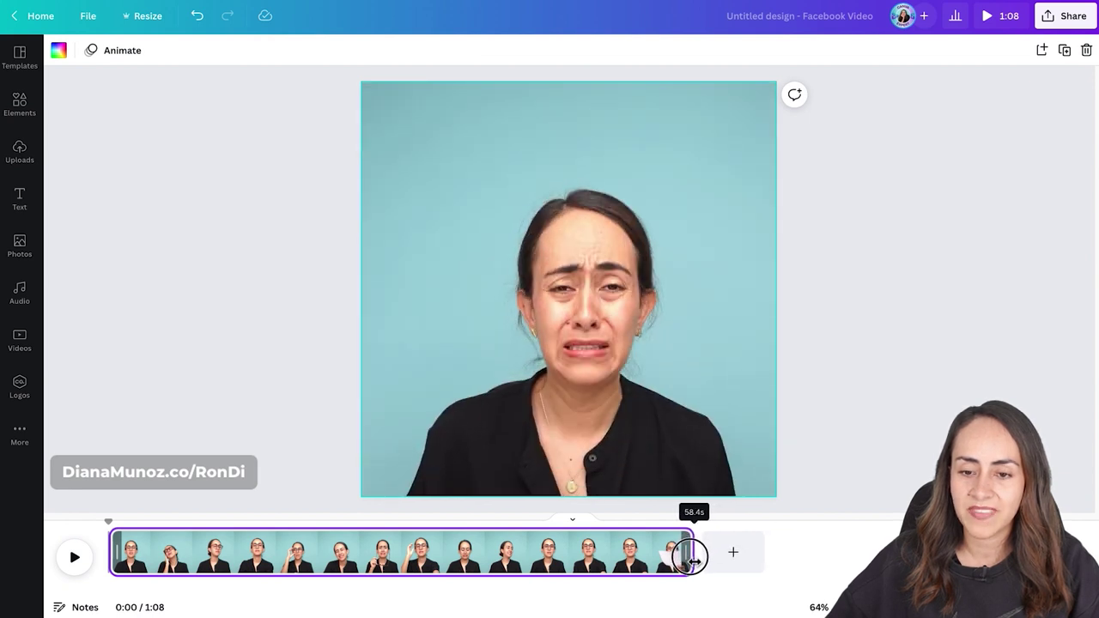
{"action": "mouse_move", "coordinate": [692, 522]}
{"action": "left_mouse_down"}
{"action": "mouse_move", "coordinate": [670, 522]}
{"action": "mouse_move", "coordinate": [702, 550]}
{"action": "mouse_move", "coordinate": [645, 536]}
{"action": "mouse_move", "coordinate": [680, 540]}
{"action": "left_mouse_up"}
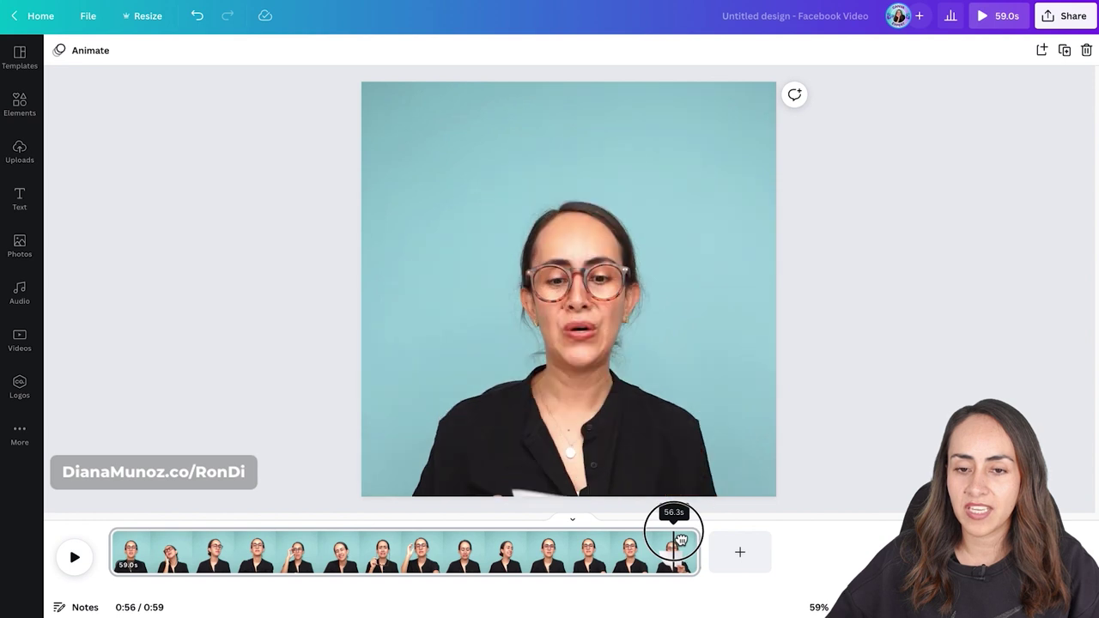
{"action": "left_click_drag", "start_coordinate": [672, 541], "coordinate": [676, 542]}
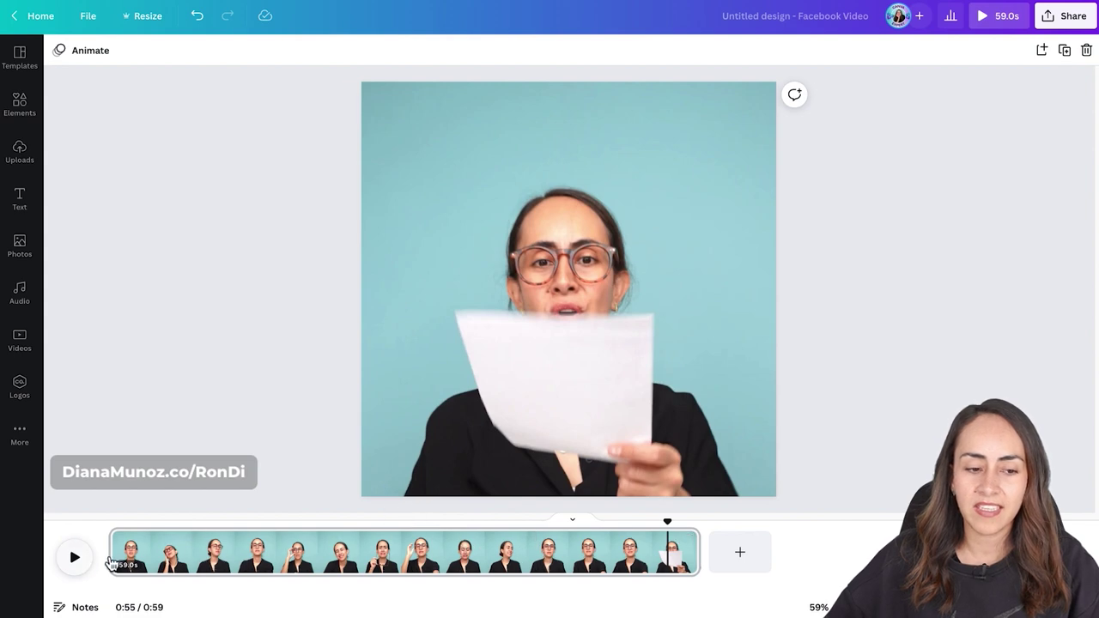
{"action": "left_click_drag", "start_coordinate": [117, 554], "coordinate": [675, 581]}
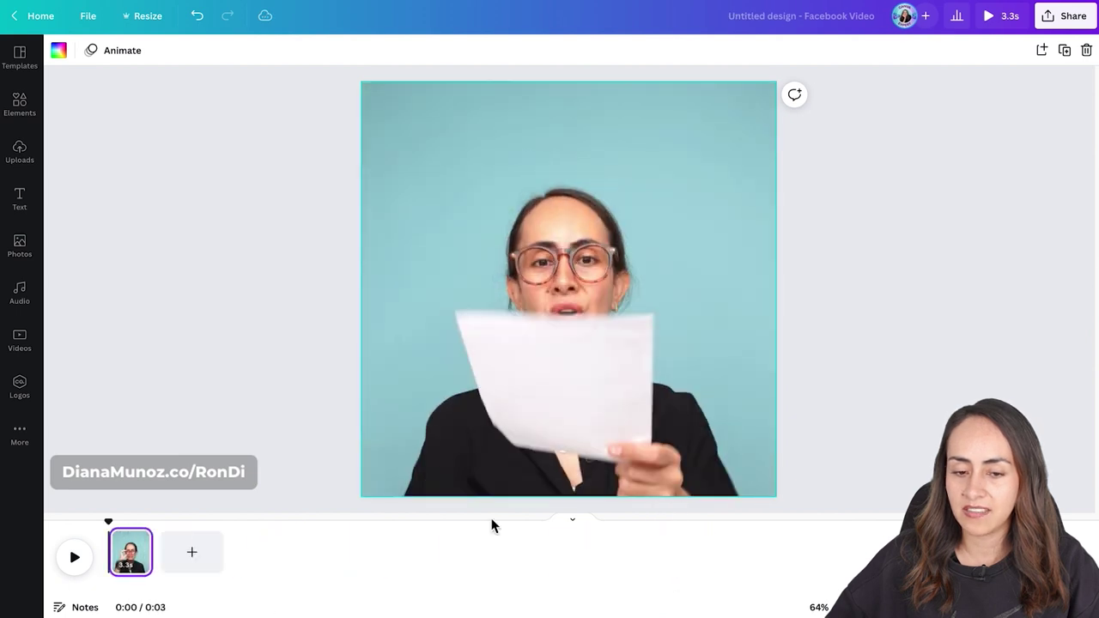
{"action": "left_click", "coordinate": [86, 564]}
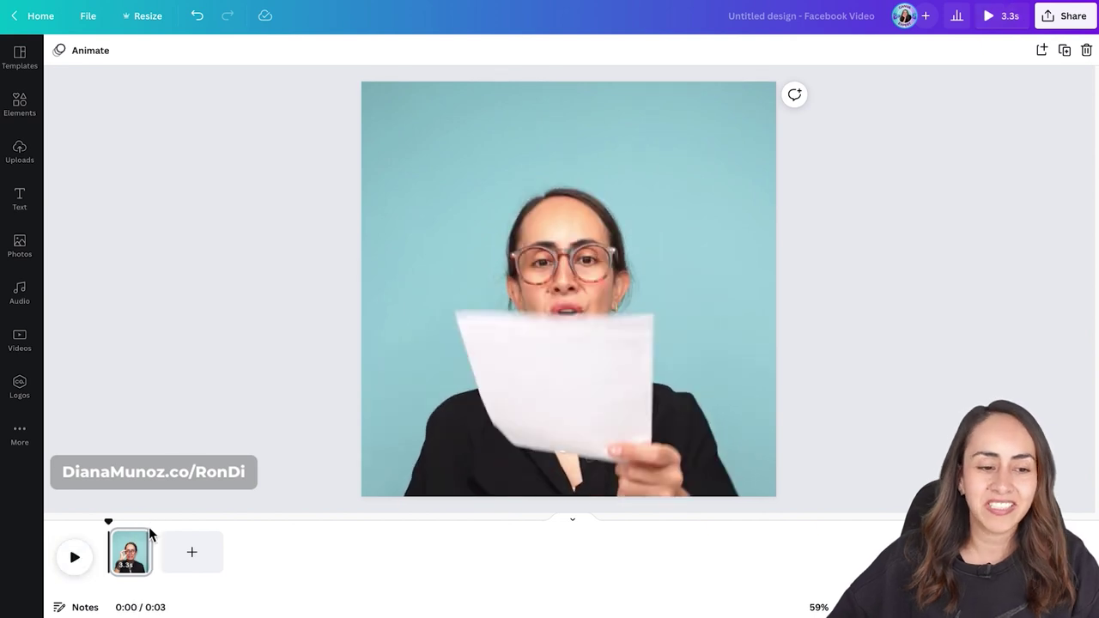
{"action": "left_click_drag", "start_coordinate": [108, 521], "coordinate": [154, 531]}
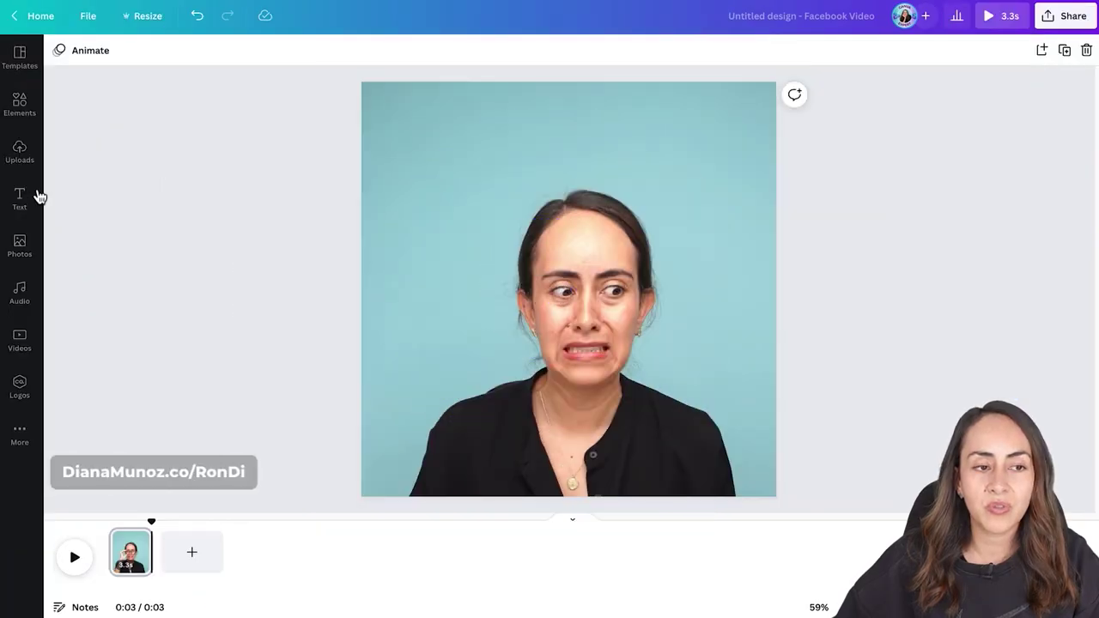
Add a heading reading 'OH my god!', make it uppercase, and enlarge it to size 54.9.
{"action": "left_click", "coordinate": [31, 204]}
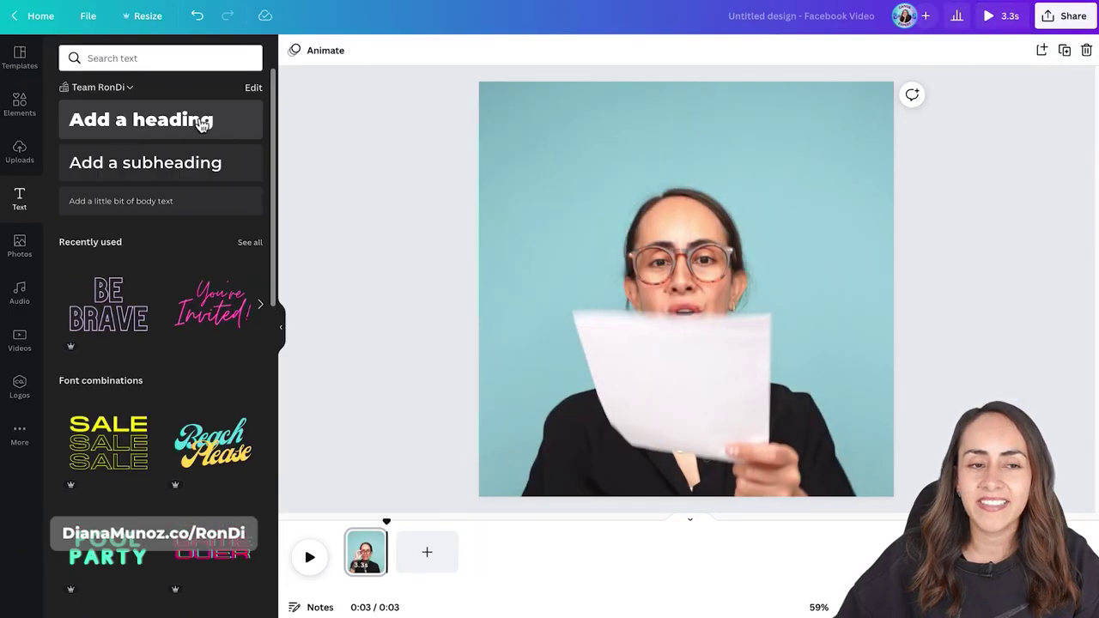
{"action": "left_click", "coordinate": [168, 122]}
{"action": "left_click", "coordinate": [279, 325]}
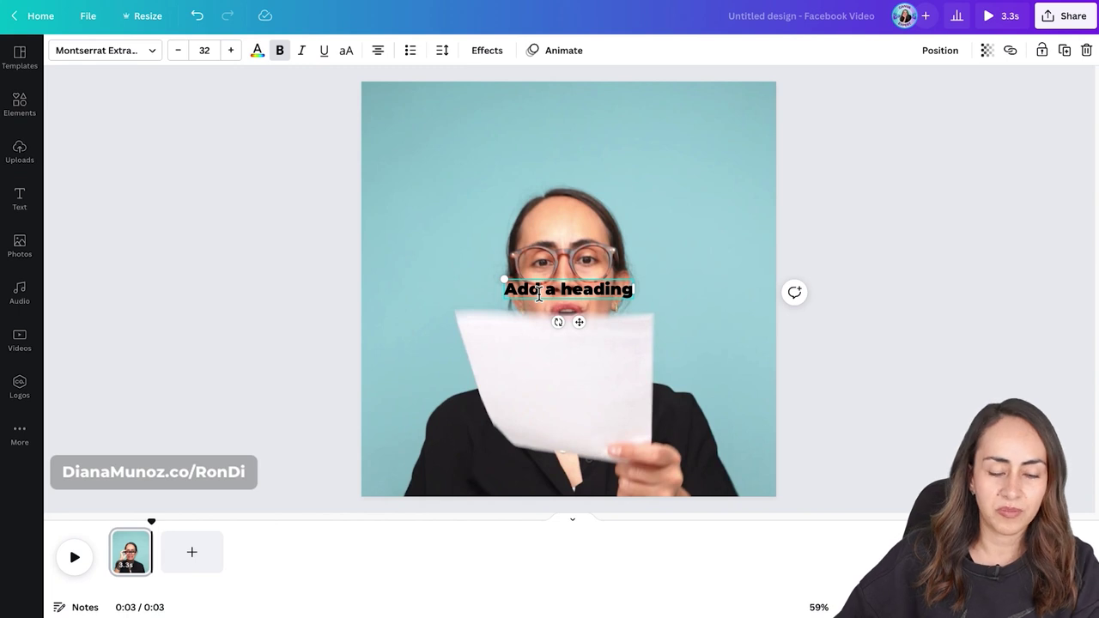
{"action": "type", "text": "OH"}
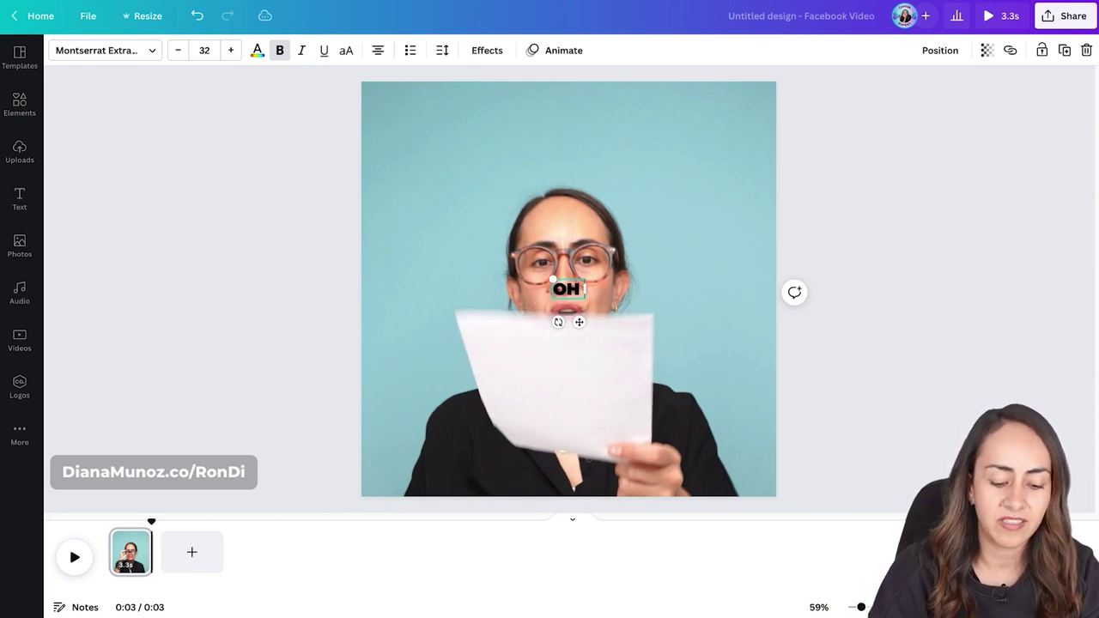
{"action": "type", "text": " my god!"}
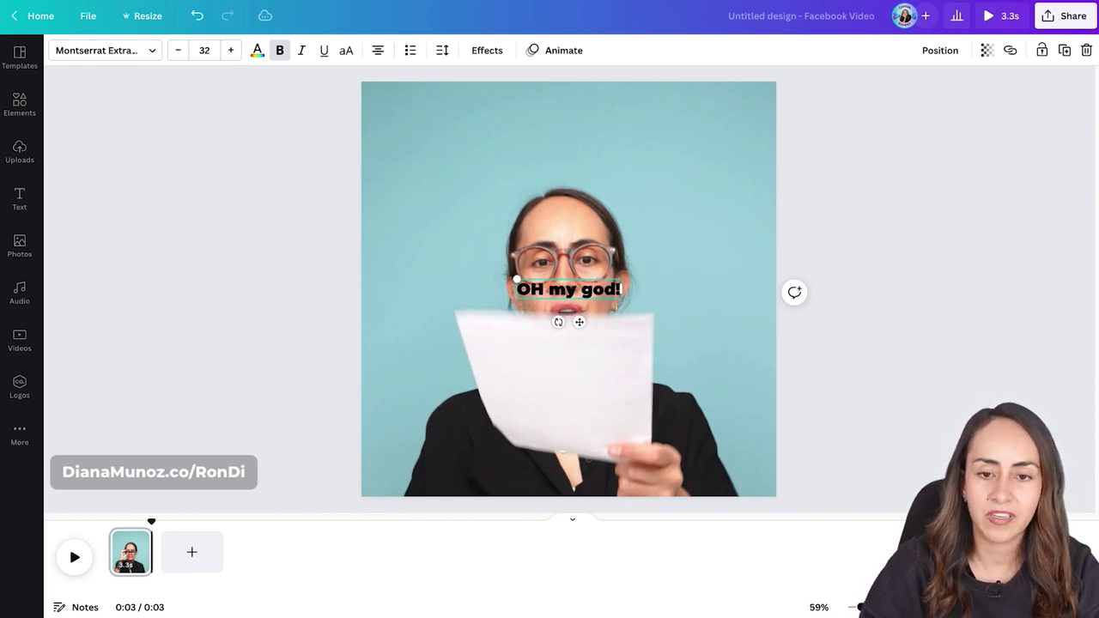
{"action": "left_click", "coordinate": [354, 55]}
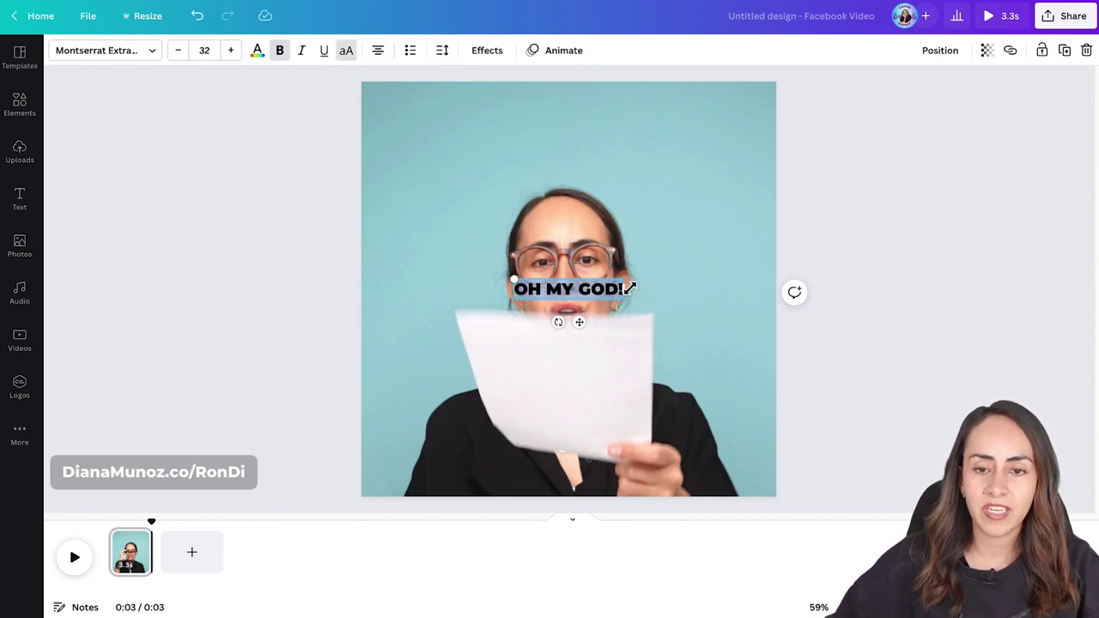
{"action": "left_click_drag", "start_coordinate": [630, 287], "coordinate": [661, 273]}
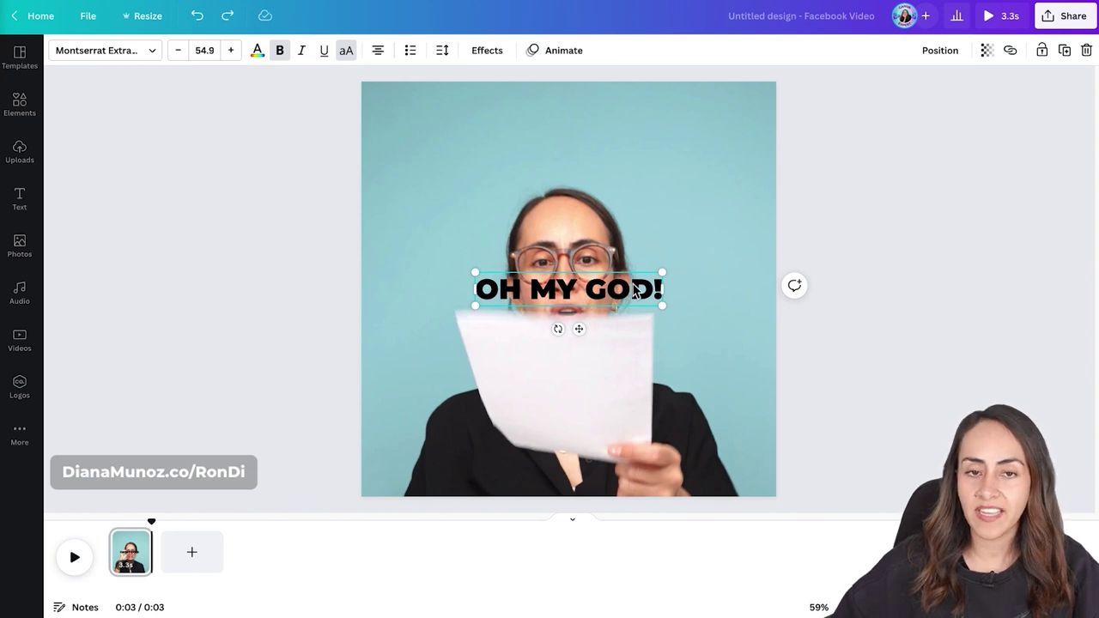
{"action": "left_click", "coordinate": [486, 52]}
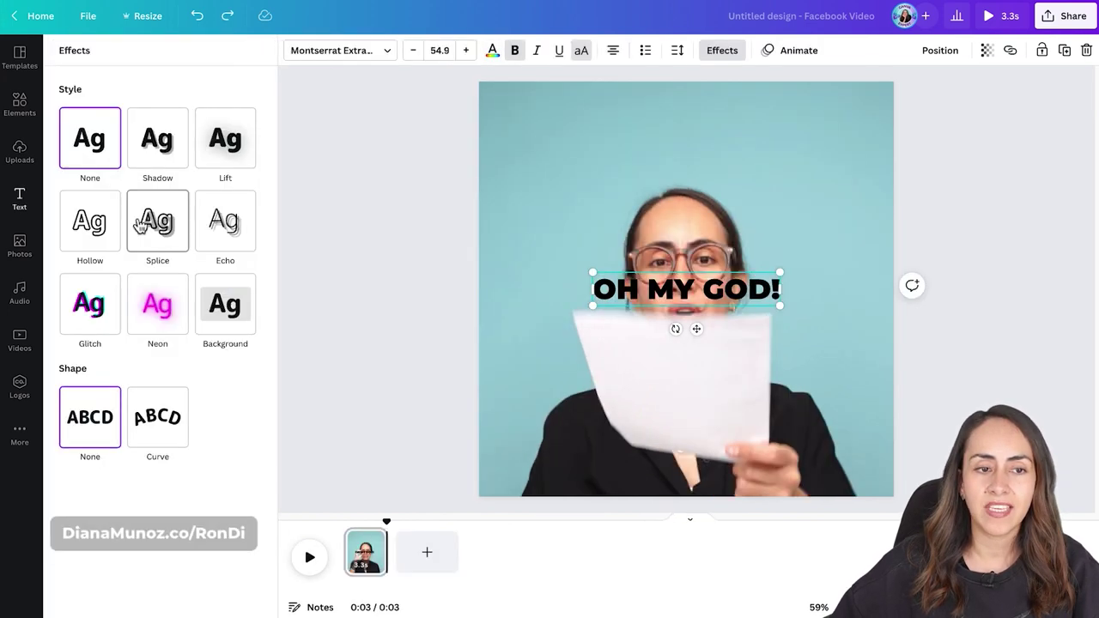
Apply the Splice effect with offset 0 and a thicker outline, and make the text yellow.
{"action": "left_click", "coordinate": [166, 237]}
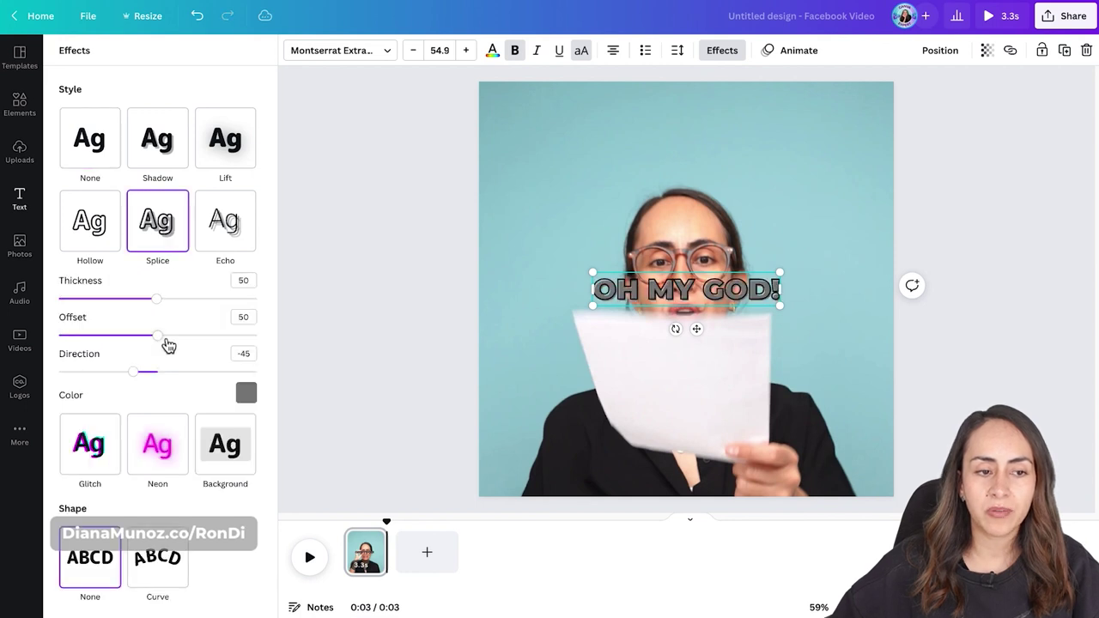
{"action": "left_click_drag", "start_coordinate": [158, 337], "coordinate": [54, 343]}
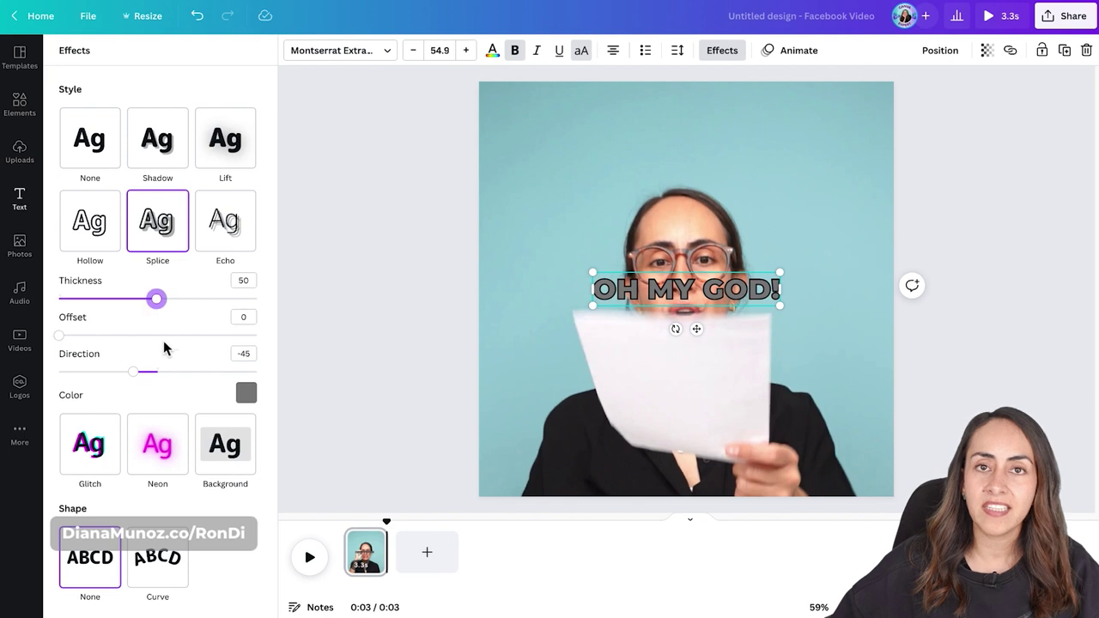
{"action": "left_click_drag", "start_coordinate": [166, 305], "coordinate": [179, 305]}
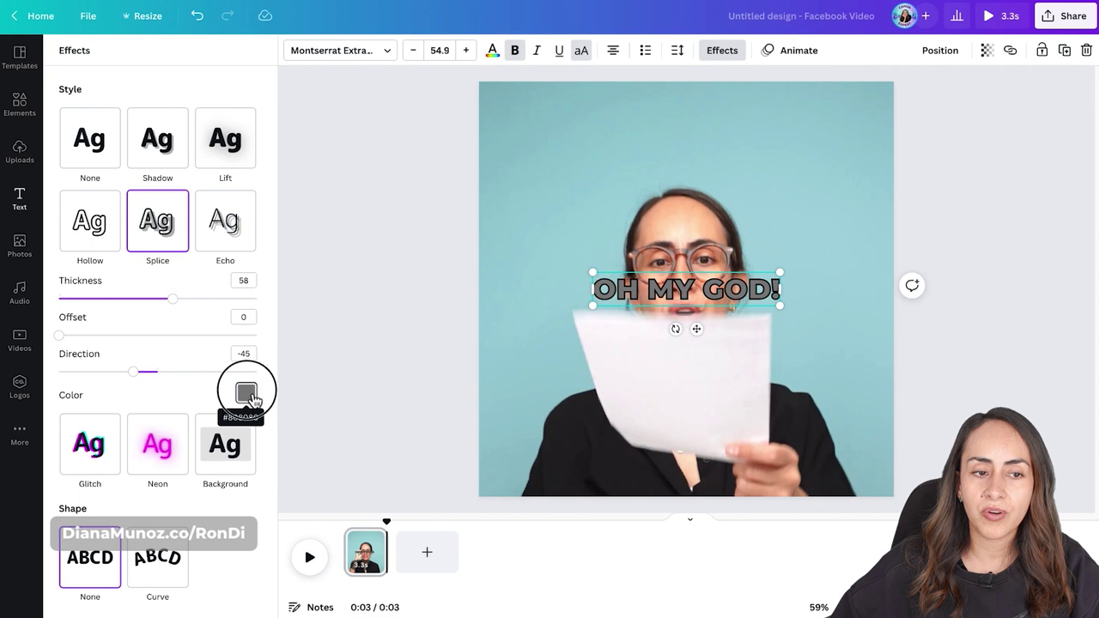
{"action": "left_click", "coordinate": [247, 394]}
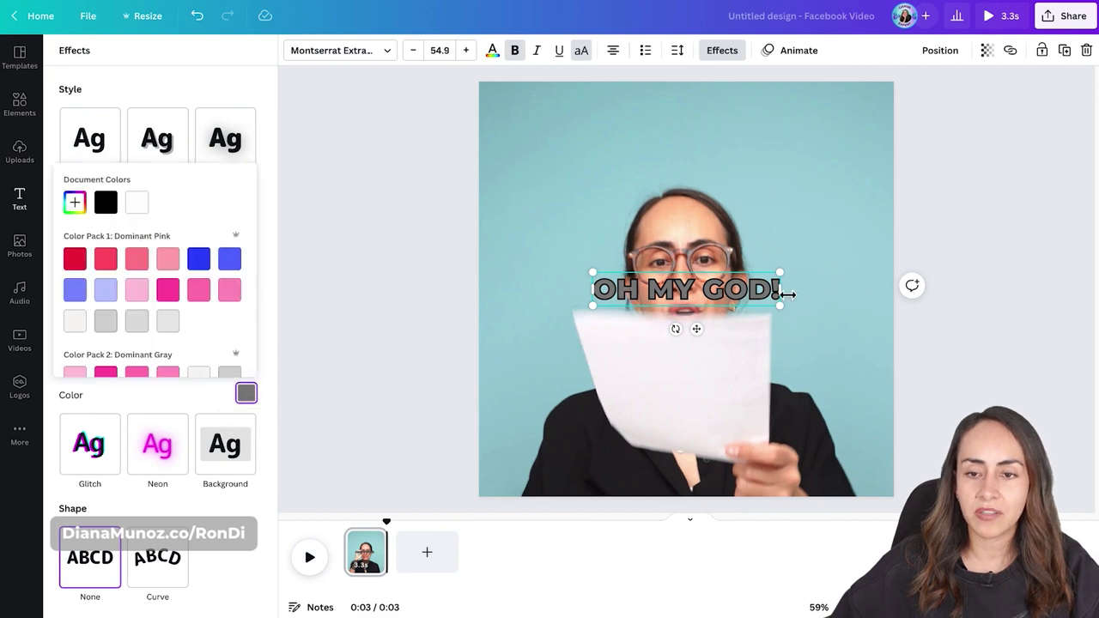
{"action": "scroll", "coordinate": [129, 283], "scroll_direction": "down", "scroll_amount": 3}
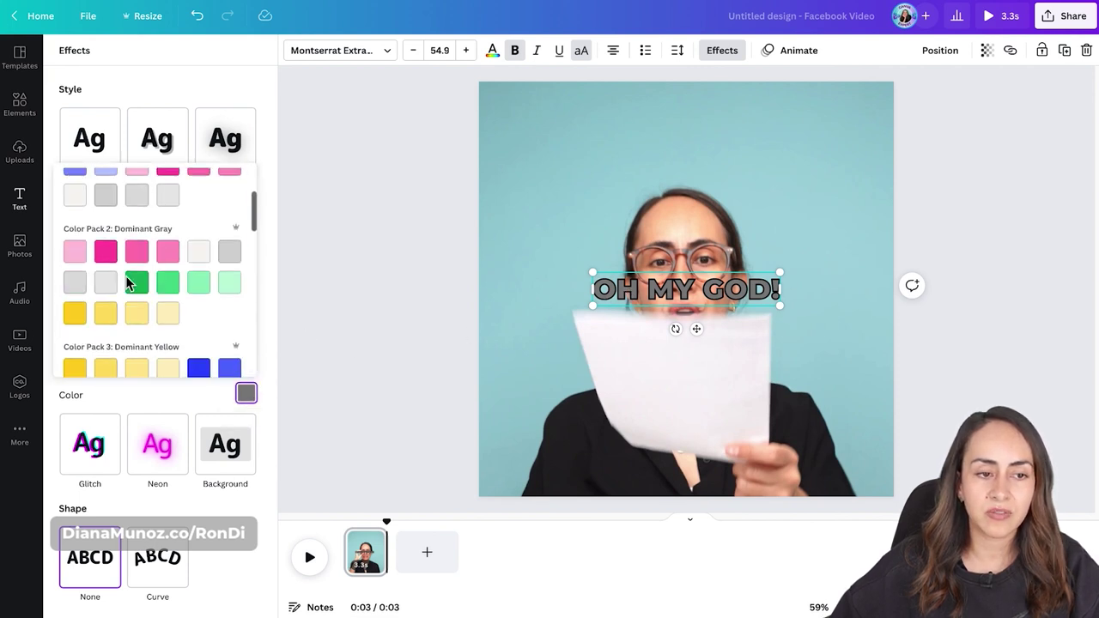
{"action": "left_click", "coordinate": [75, 312]}
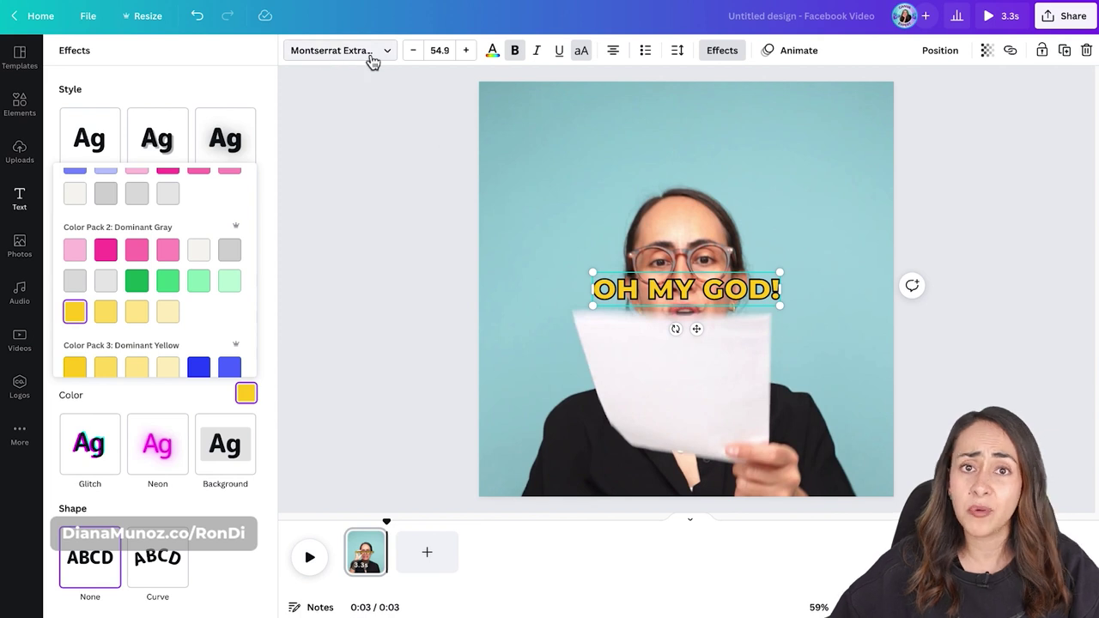
{"action": "left_click", "coordinate": [302, 54]}
Enlarge the OH MY GOD! text to size 79.4 and move it to the top centre.
{"action": "left_click", "coordinate": [294, 55]}
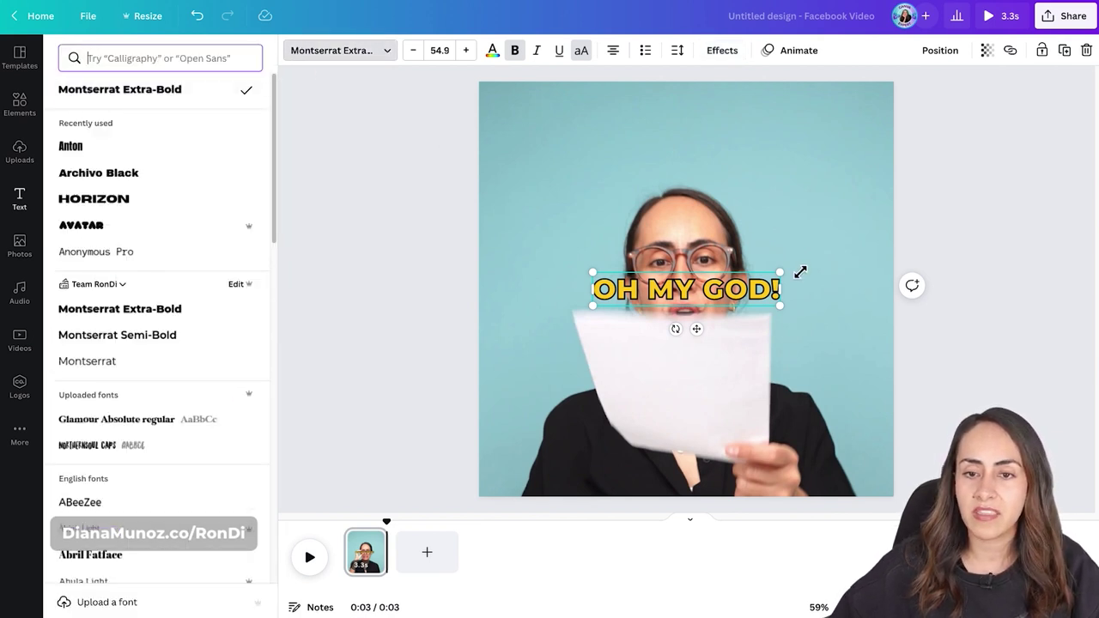
{"action": "left_click_drag", "start_coordinate": [789, 273], "coordinate": [829, 258]}
{"action": "left_click_drag", "start_coordinate": [700, 335], "coordinate": [701, 156]}
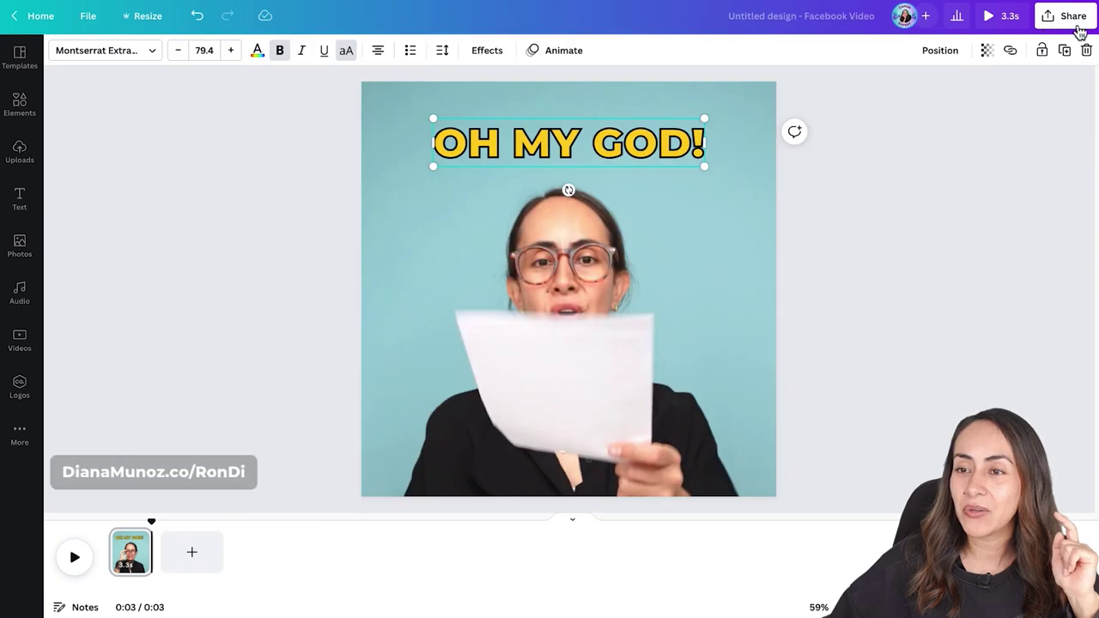
Download the design from Share with the file type switched from MP4 Video to GIF.
{"action": "left_click", "coordinate": [1075, 24]}
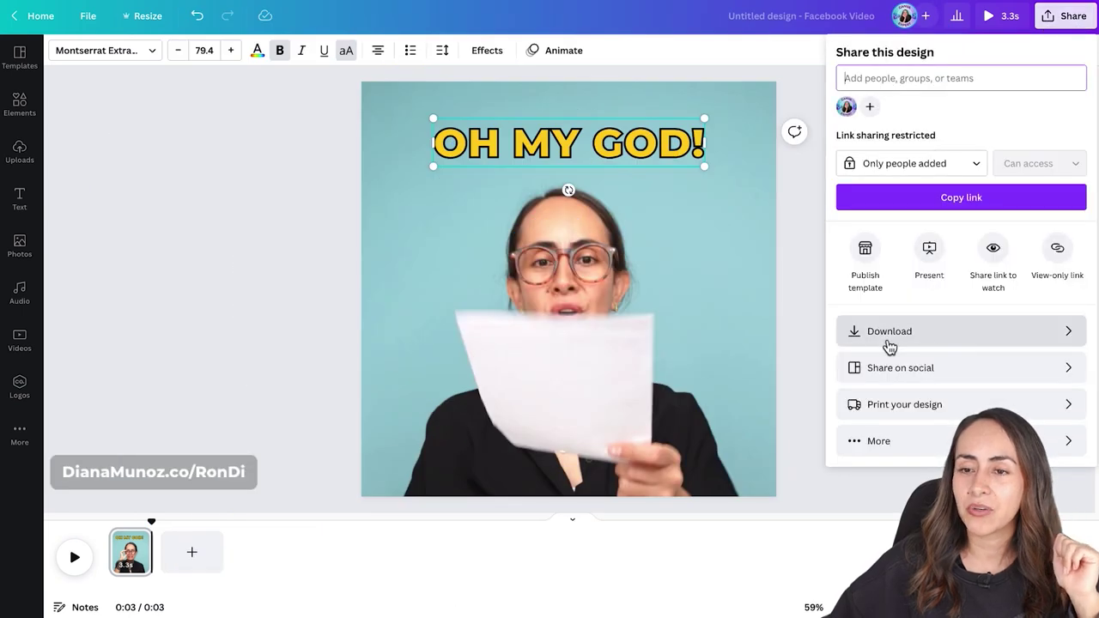
{"action": "left_click", "coordinate": [1014, 342]}
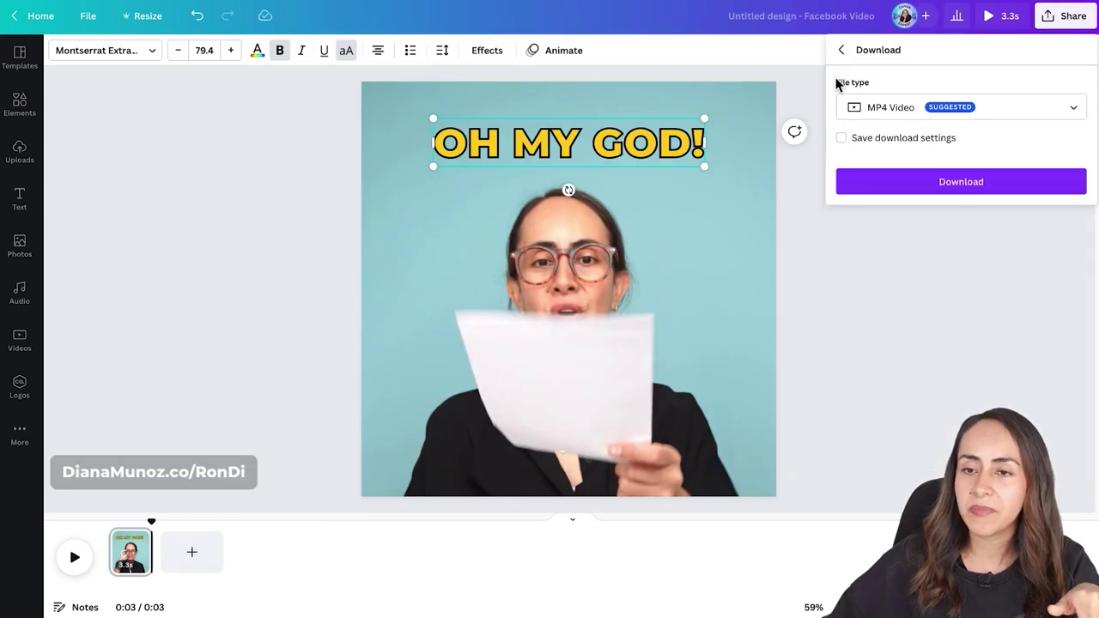
{"action": "left_click", "coordinate": [927, 119]}
{"action": "left_click", "coordinate": [903, 256]}
{"action": "left_click", "coordinate": [949, 185]}
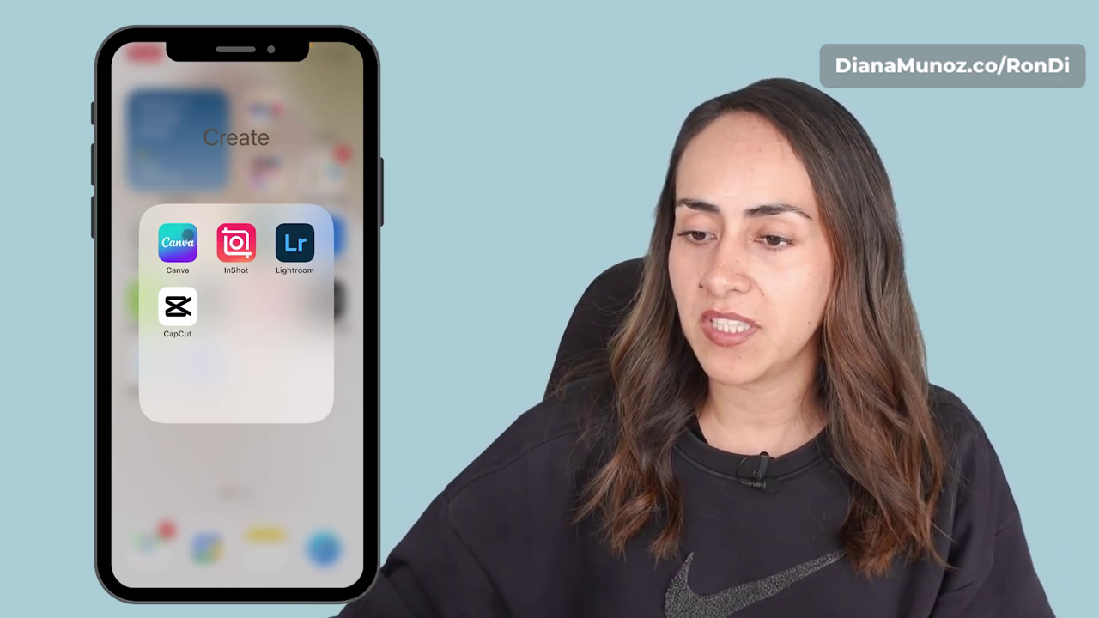
Launch the Canva app on the phone and browse the Video design category.
{"action": "left_click", "coordinate": [178, 242]}
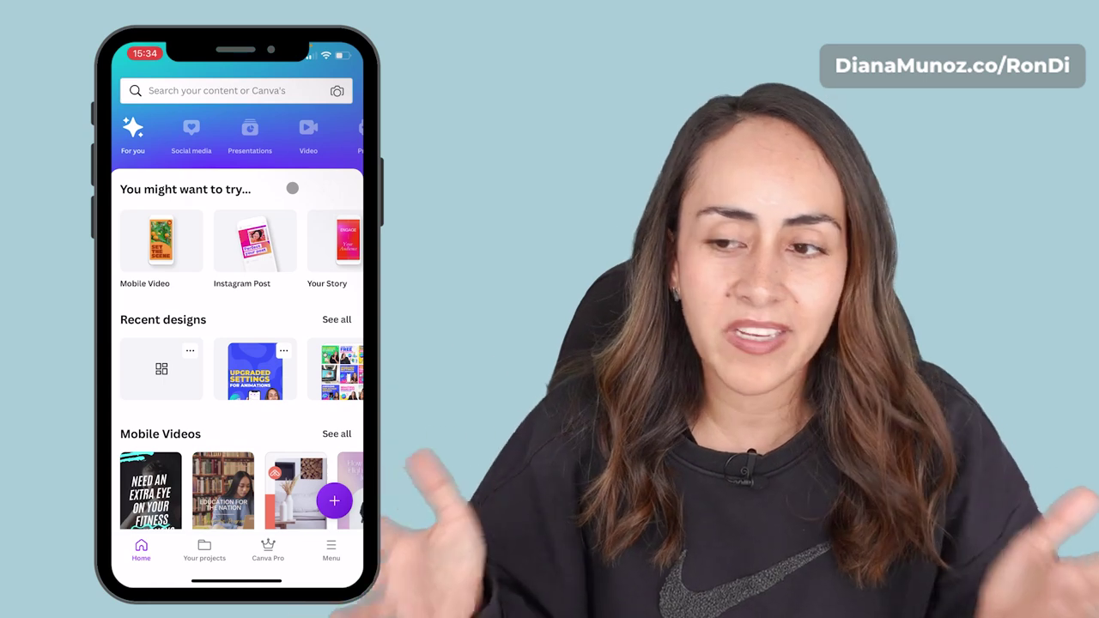
{"action": "left_click_drag", "start_coordinate": [296, 138], "coordinate": [219, 138]}
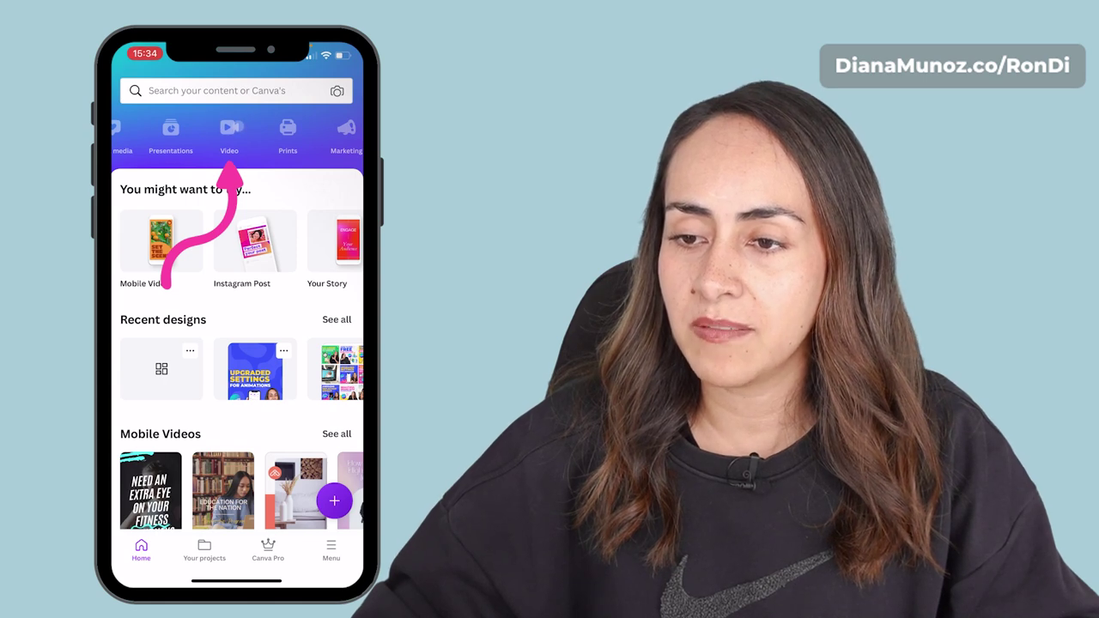
{"action": "left_click", "coordinate": [229, 136]}
{"action": "mouse_move", "coordinate": [283, 259]}
{"action": "left_mouse_down"}
{"action": "mouse_move", "coordinate": [140, 257]}
{"action": "mouse_move", "coordinate": [289, 256]}
{"action": "left_mouse_up"}
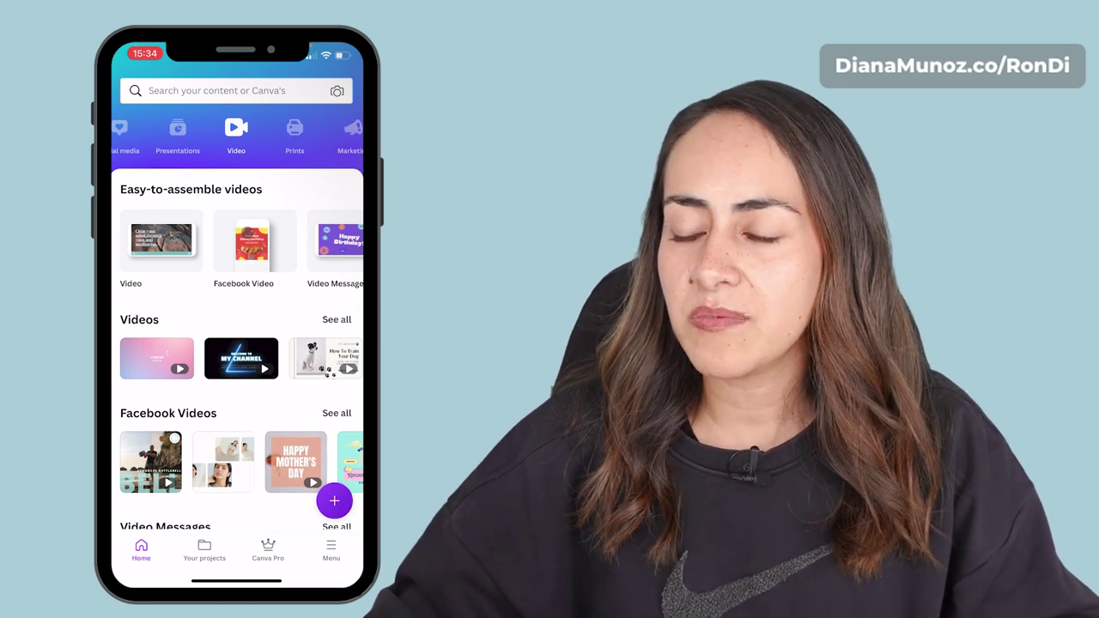
{"action": "left_click", "coordinate": [292, 304]}
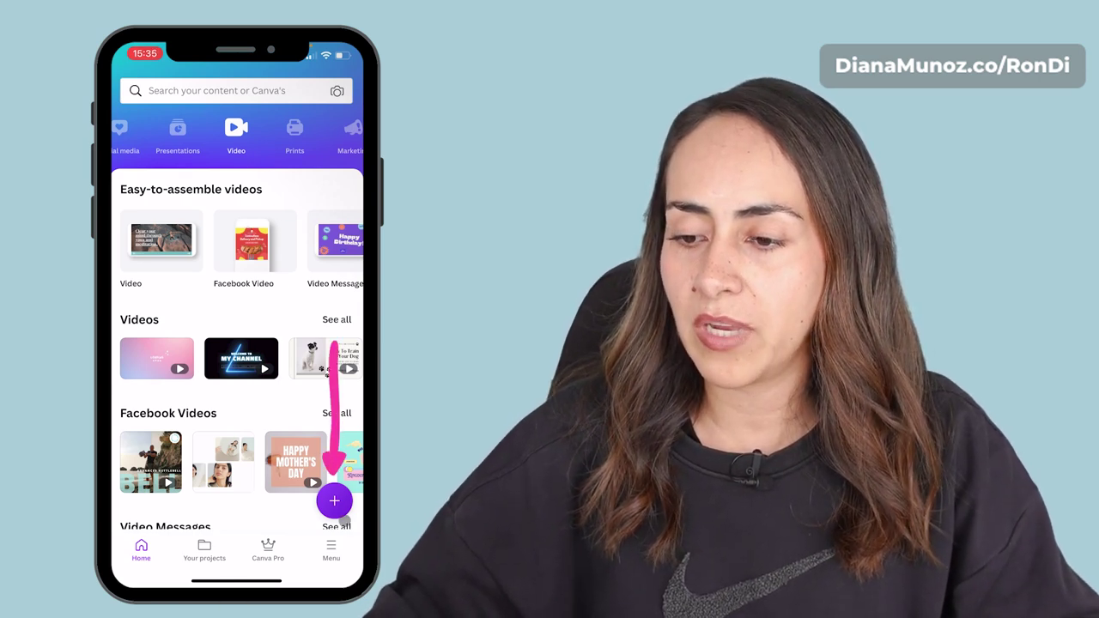
Cancel out of Custom size, then create a blank Facebook Video design.
{"action": "left_click", "coordinate": [335, 500]}
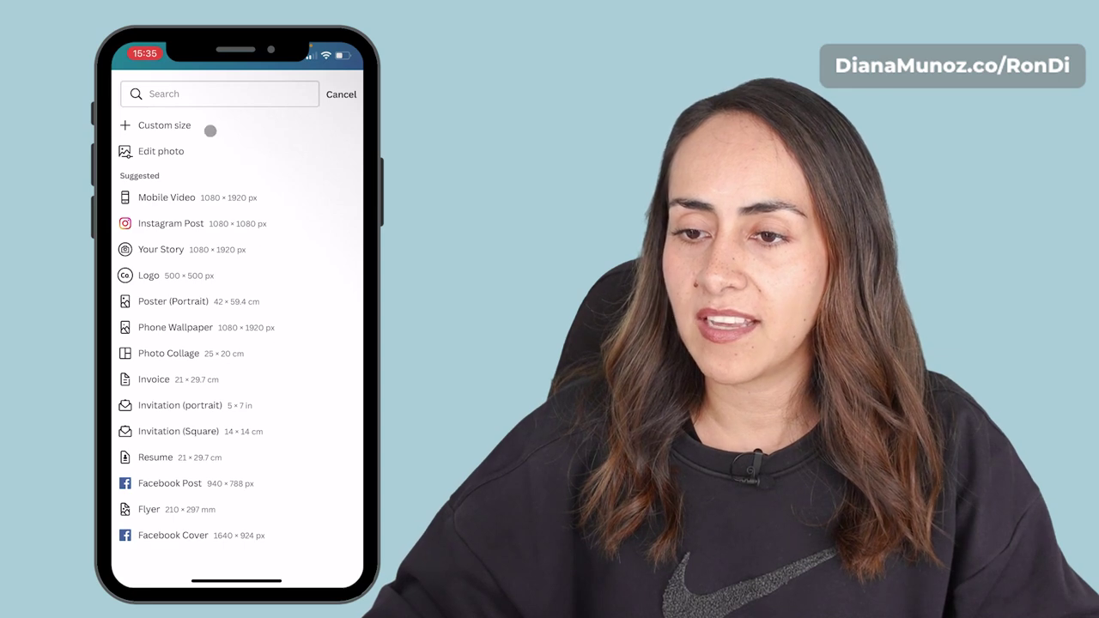
{"action": "left_click", "coordinate": [175, 127]}
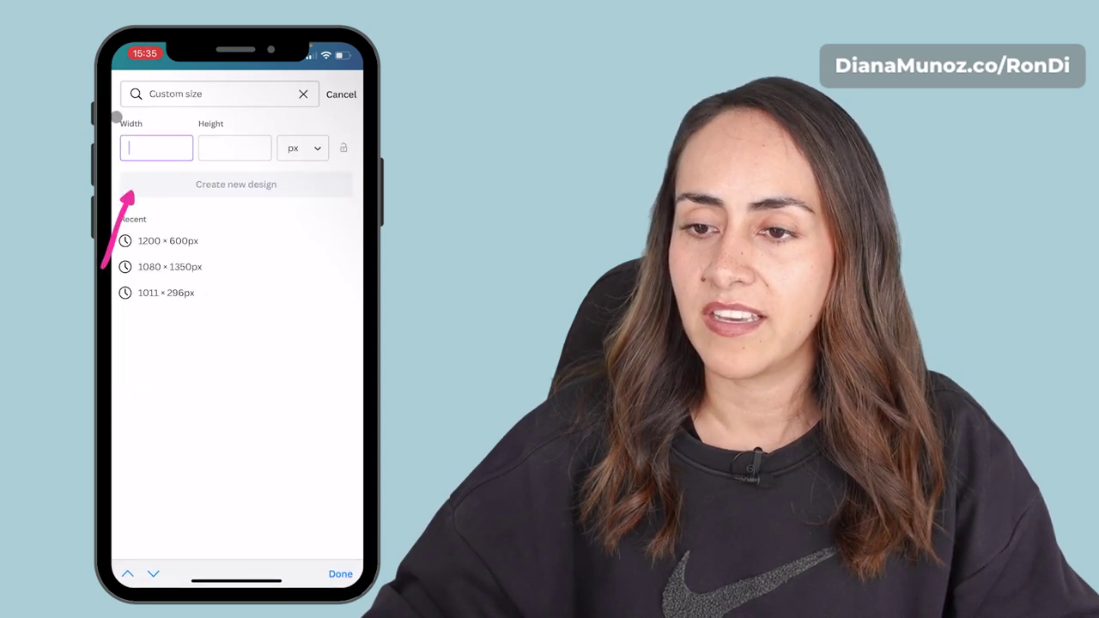
{"action": "left_click", "coordinate": [348, 102]}
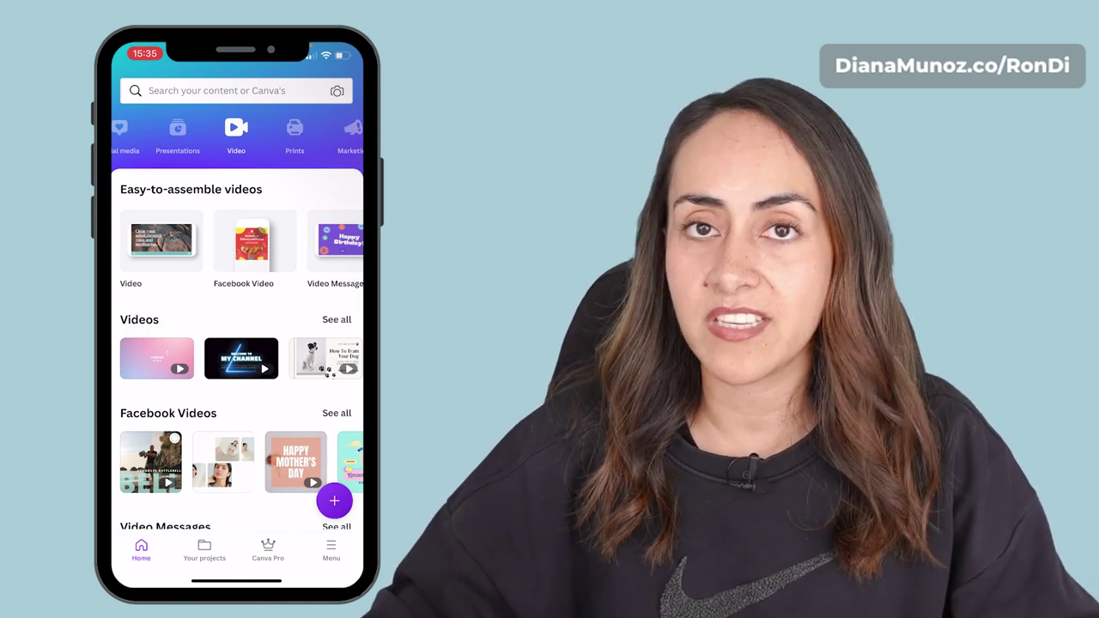
{"action": "left_click", "coordinate": [258, 231]}
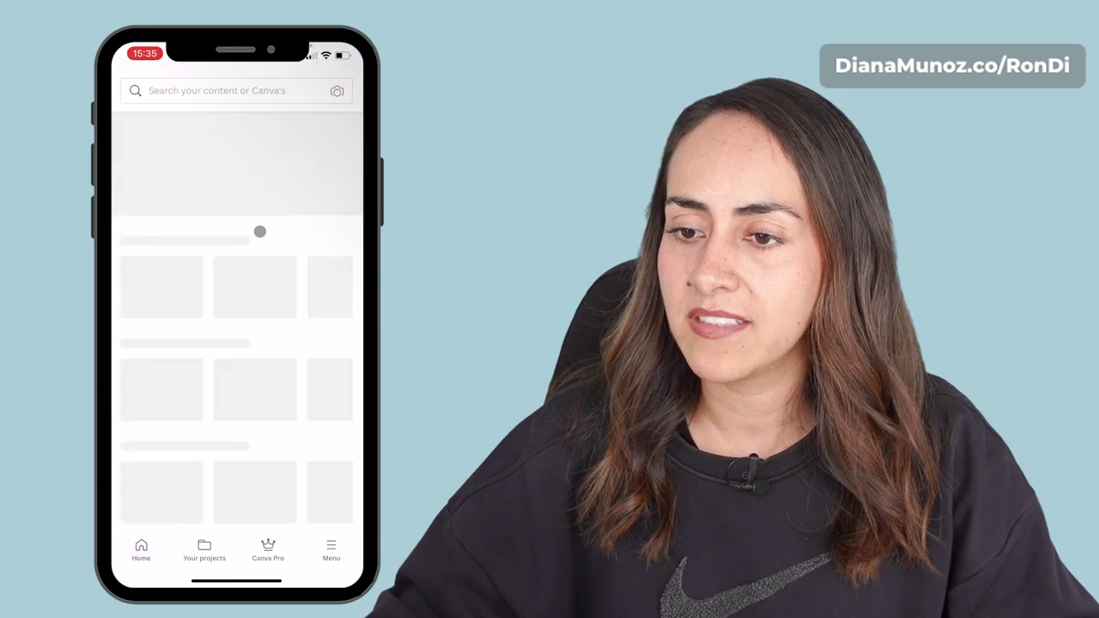
{"action": "left_click", "coordinate": [193, 233]}
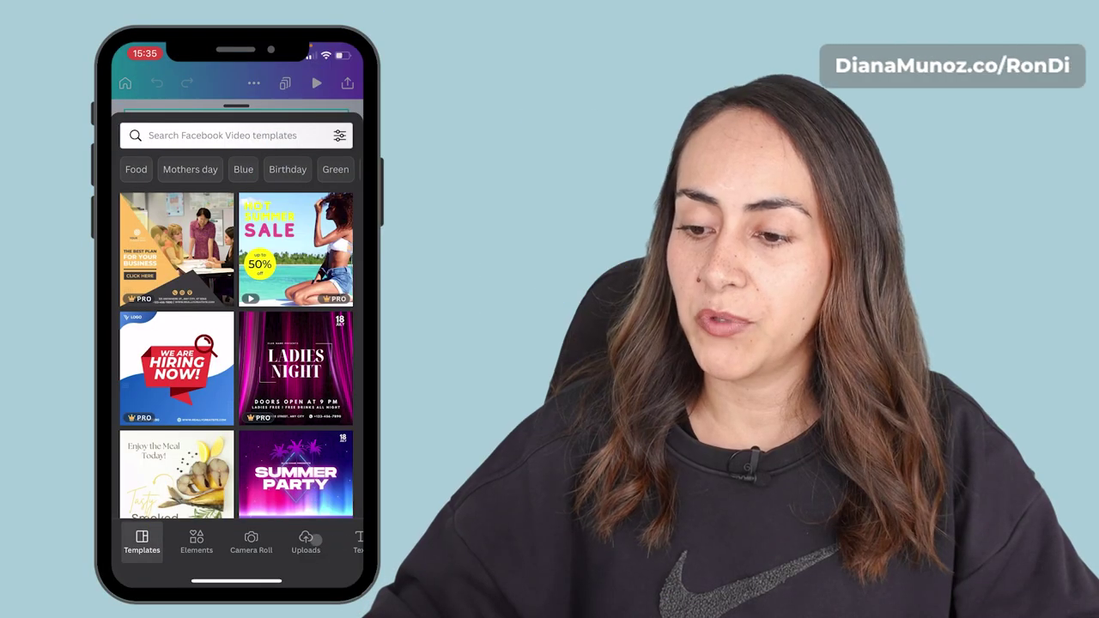
From Uploads, pick the woman's desk video and close its enlarged preview.
{"action": "left_click_drag", "start_coordinate": [284, 537], "coordinate": [208, 532]}
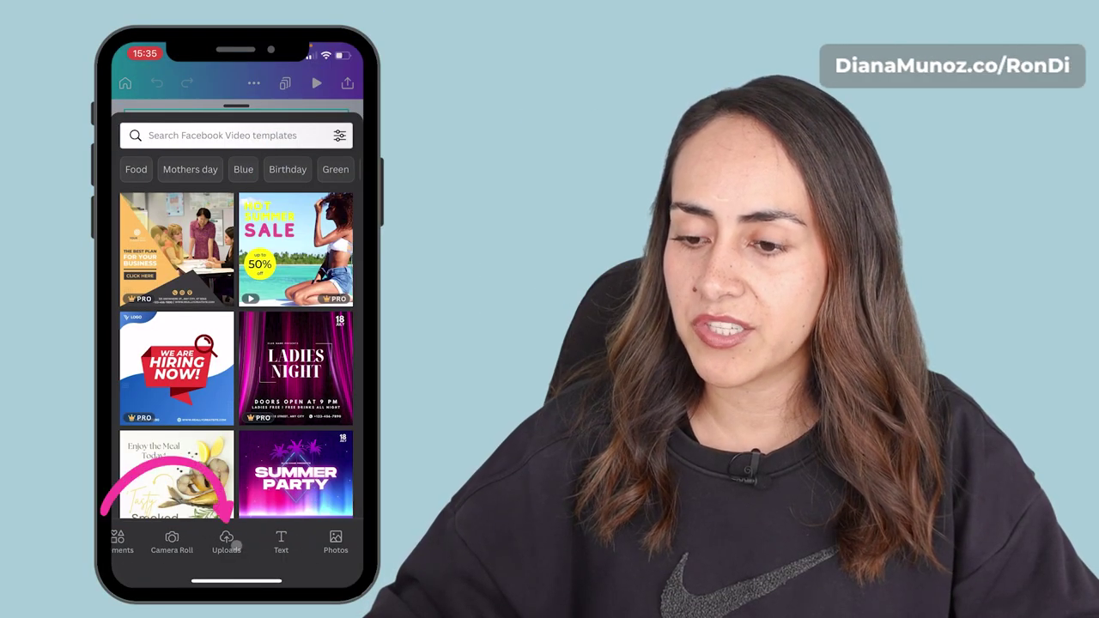
{"action": "left_click", "coordinate": [229, 543]}
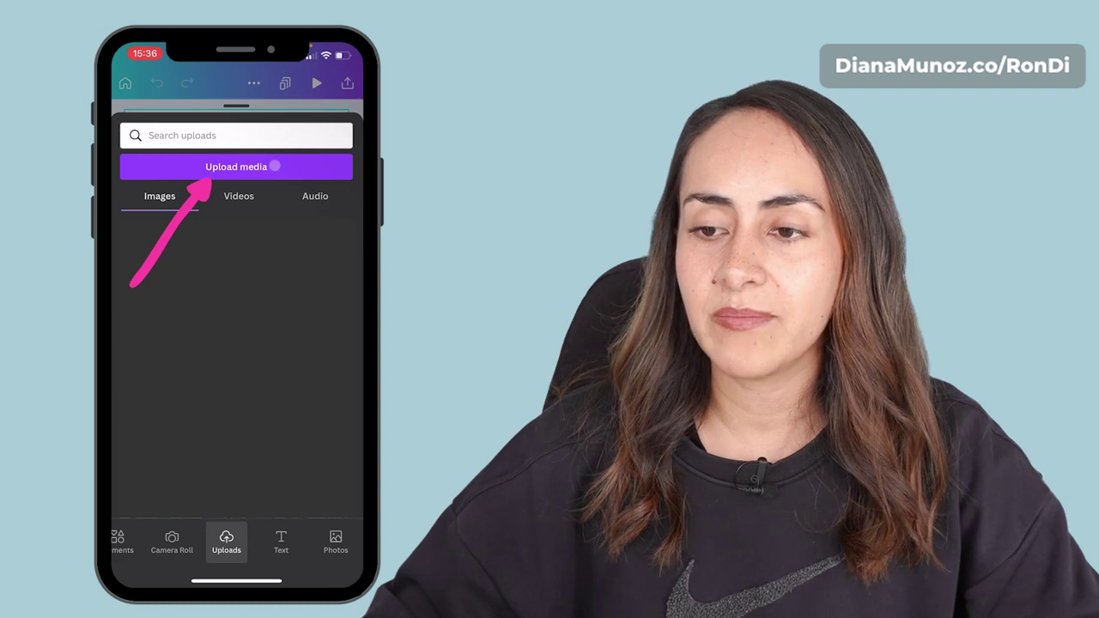
{"action": "left_click", "coordinate": [274, 166]}
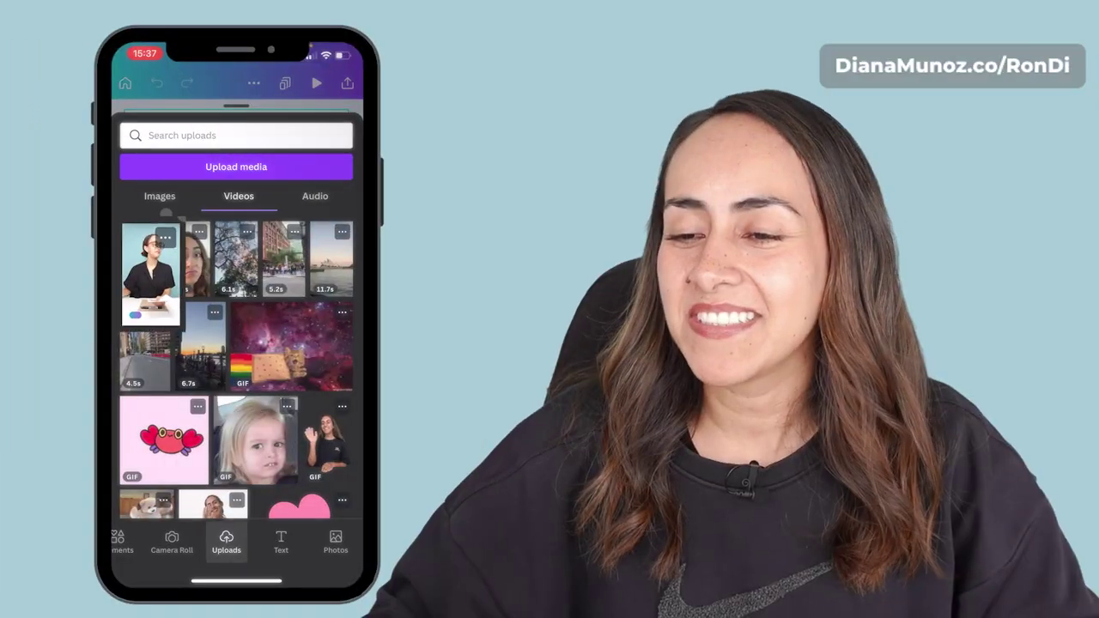
{"action": "left_click", "coordinate": [153, 502]}
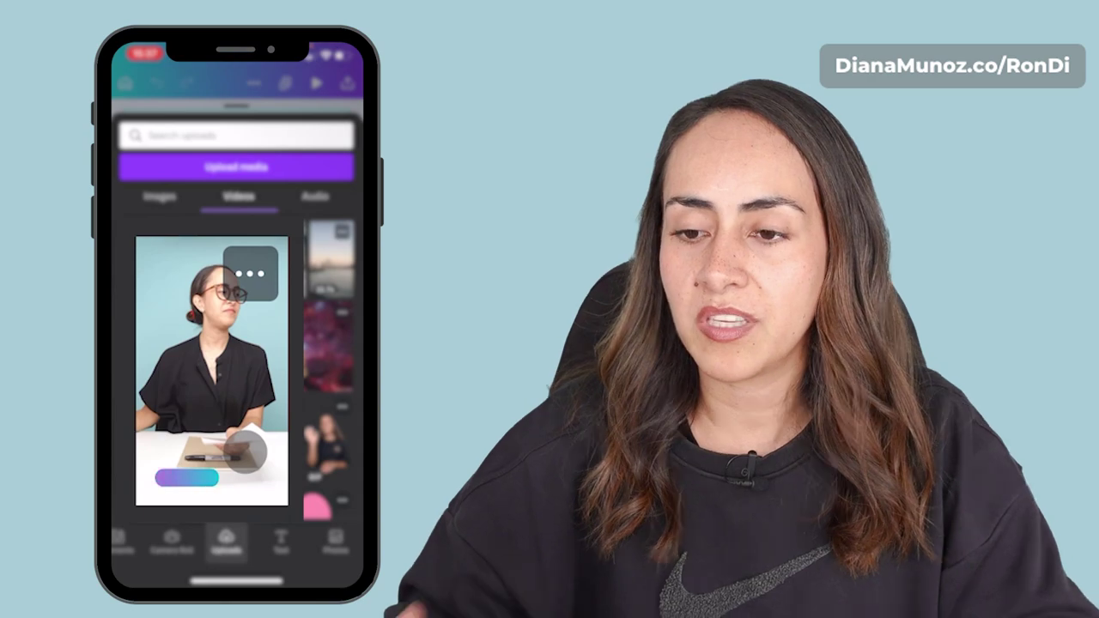
{"action": "left_click", "coordinate": [247, 451]}
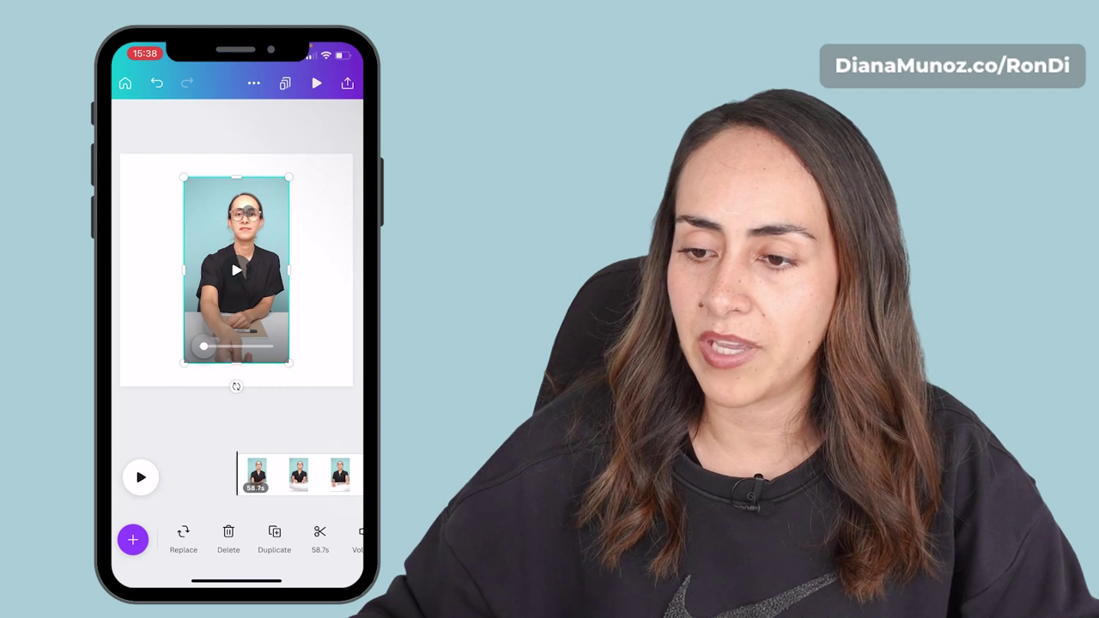
From More, set the woman's video as the page background and confirm a crop on her upper body.
{"action": "left_click_drag", "start_coordinate": [314, 548], "coordinate": [171, 545]}
{"action": "left_click_drag", "start_coordinate": [344, 535], "coordinate": [189, 533]}
{"action": "left_click_drag", "start_coordinate": [317, 538], "coordinate": [231, 534]}
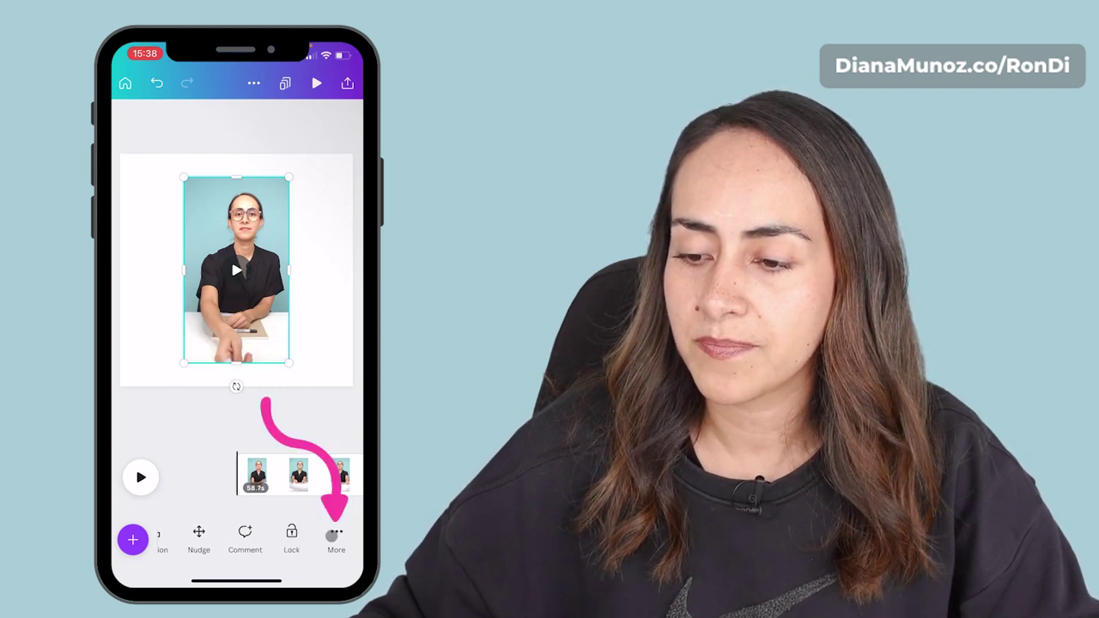
{"action": "left_click", "coordinate": [335, 533]}
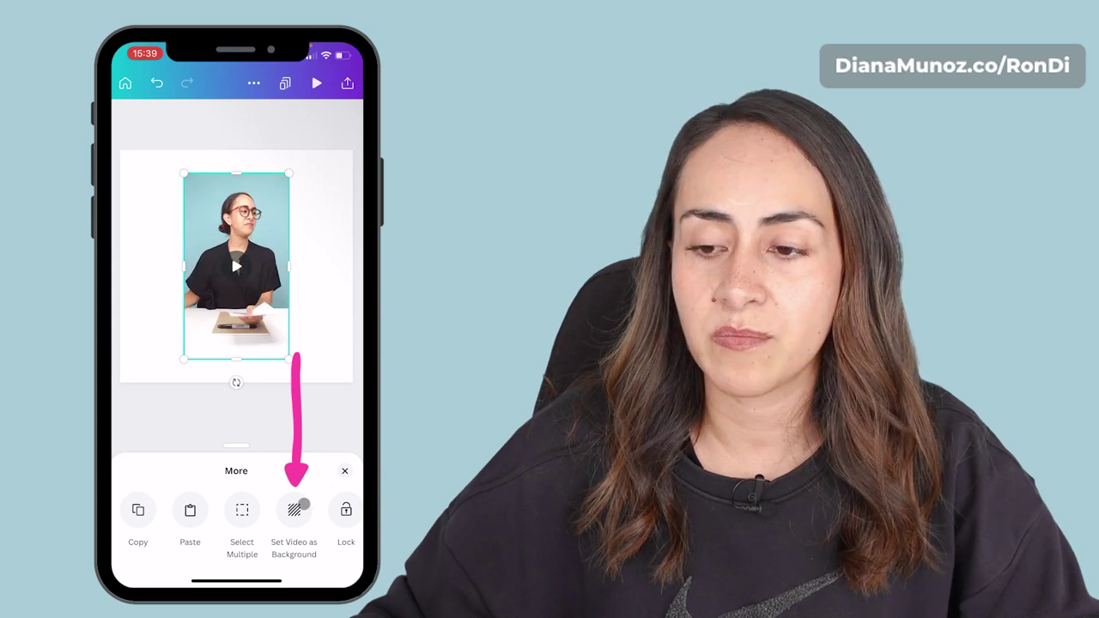
{"action": "left_click", "coordinate": [294, 510]}
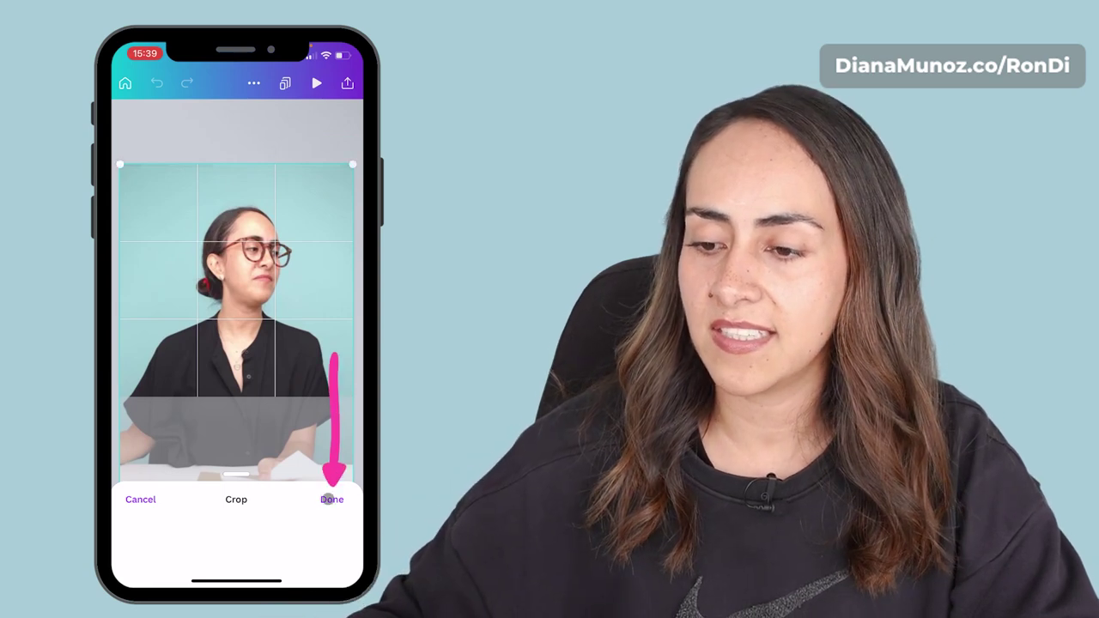
{"action": "left_click", "coordinate": [331, 499]}
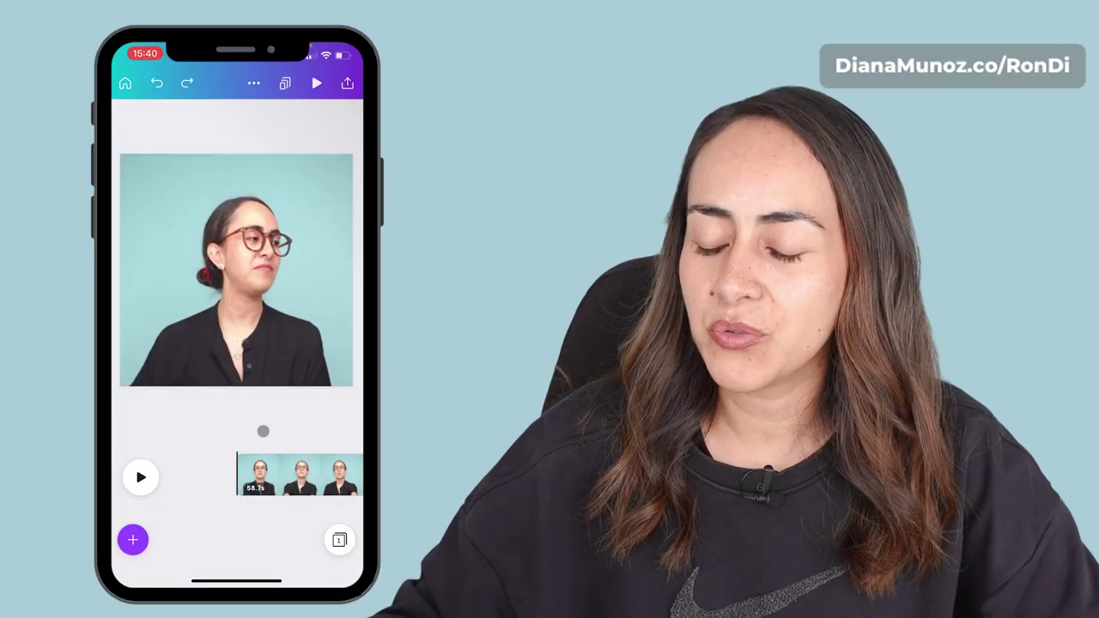
Trim the background clip's start and end inward until only about 3.1 seconds remains.
{"action": "left_click_drag", "start_coordinate": [285, 477], "coordinate": [314, 467]}
{"action": "left_click", "coordinate": [300, 475]}
{"action": "left_click_drag", "start_coordinate": [225, 477], "coordinate": [250, 476]}
{"action": "scroll", "coordinate": [318, 474], "scroll_direction": "left", "scroll_amount": 5}
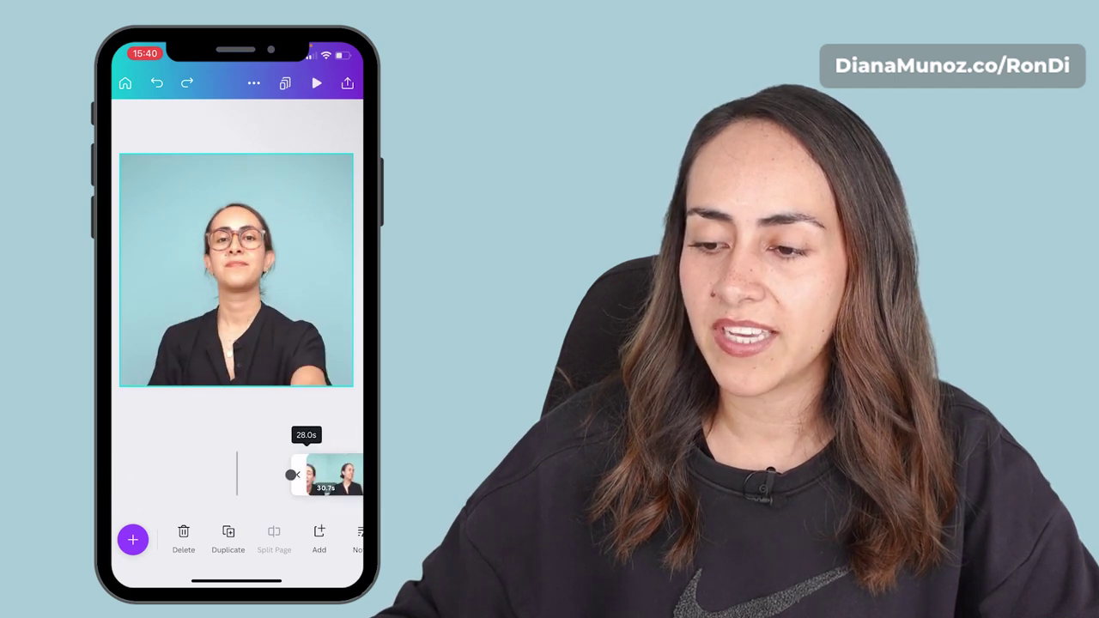
{"action": "left_click_drag", "start_coordinate": [225, 475], "coordinate": [335, 475]}
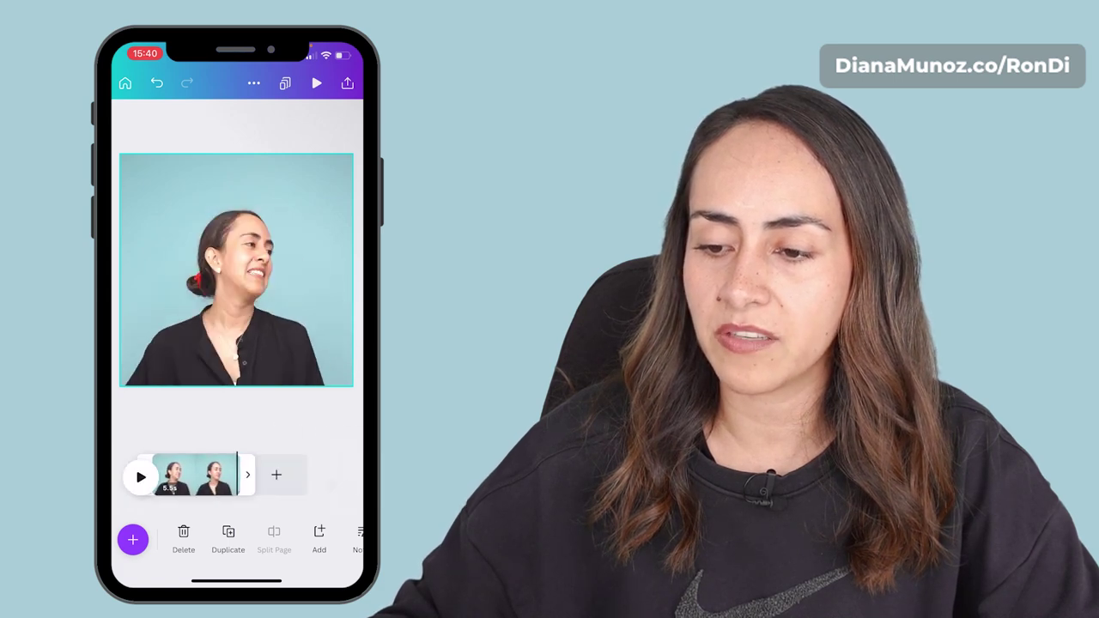
{"action": "left_click_drag", "start_coordinate": [264, 483], "coordinate": [193, 481]}
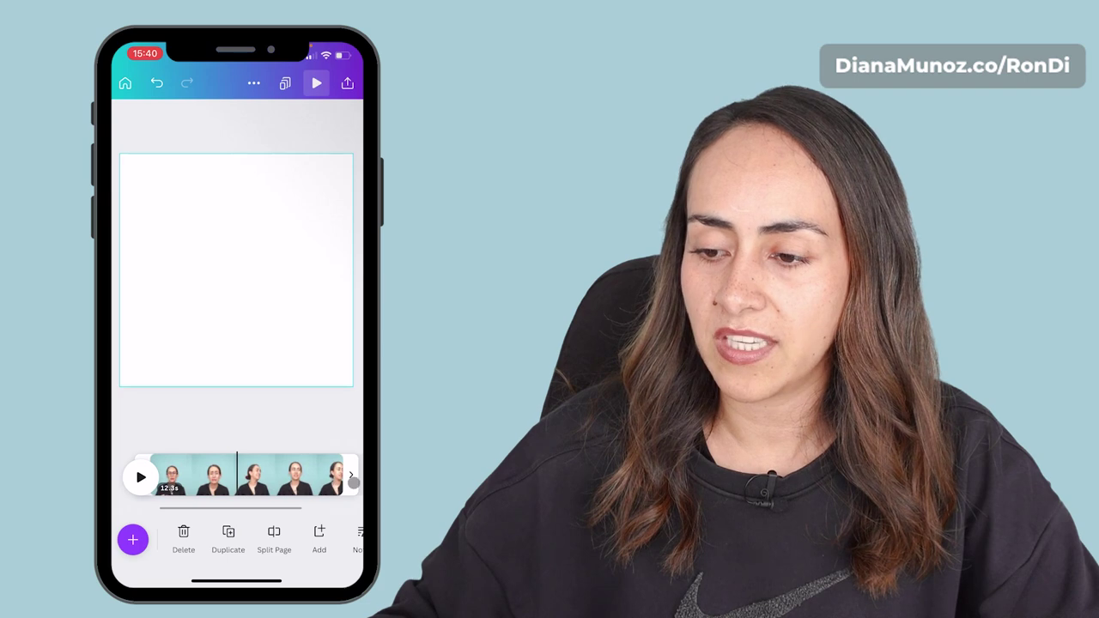
{"action": "left_click_drag", "start_coordinate": [337, 483], "coordinate": [203, 485]}
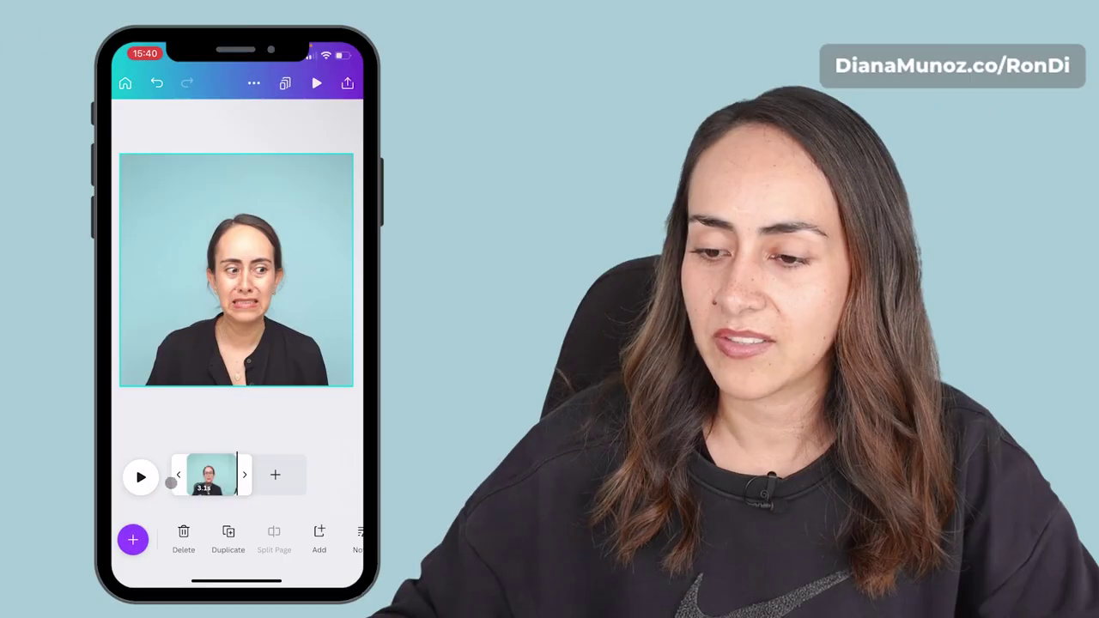
{"action": "scroll", "coordinate": [240, 475], "scroll_direction": "left", "scroll_amount": 3}
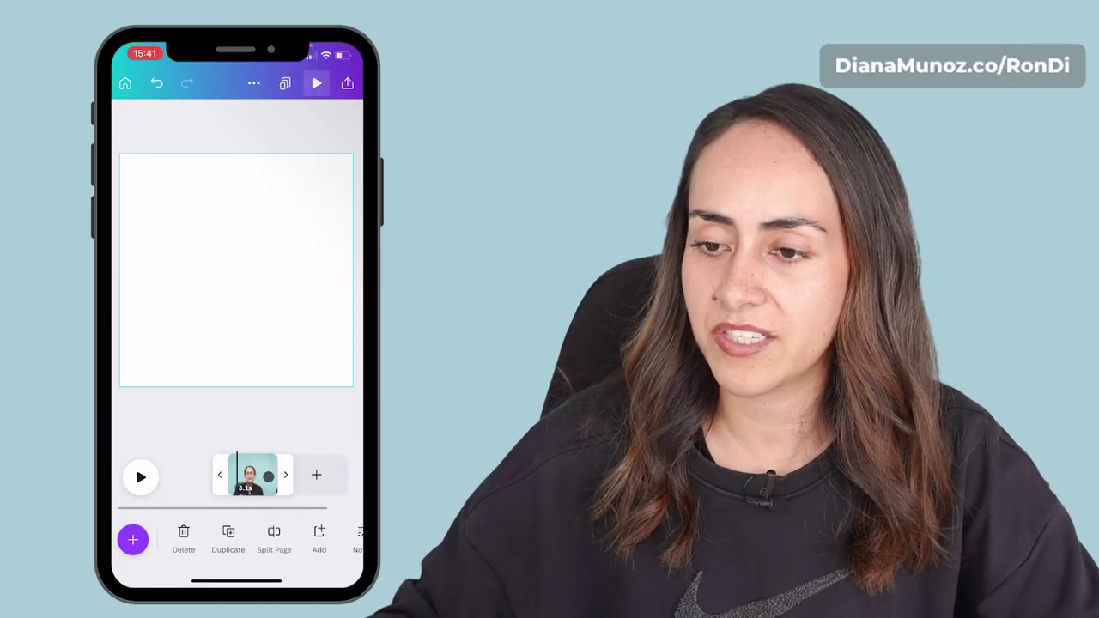